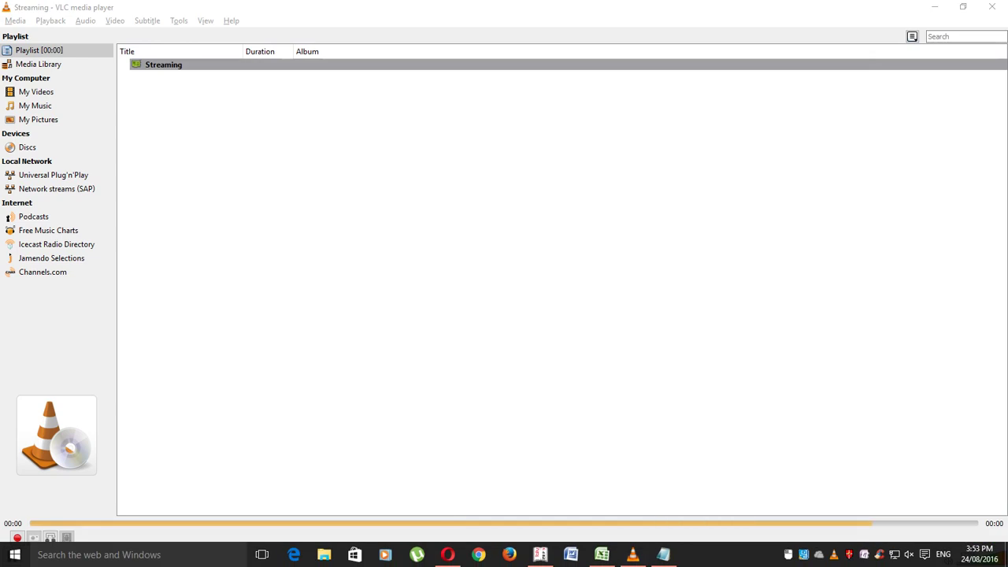
# Write 'HI FRIENDS,', 'HOW TO FILL SBI RTGS NEFT FORM AUTOMATIC' and 'SO START' on separate lines in a new Notepad note
pyautogui.click(663, 555)
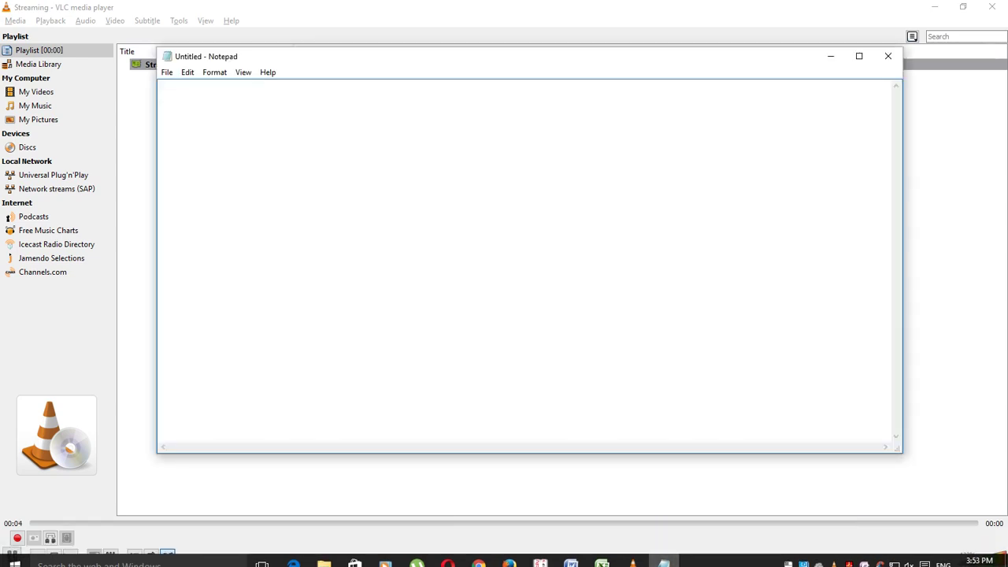
pyautogui.write('HI FRIENDS')
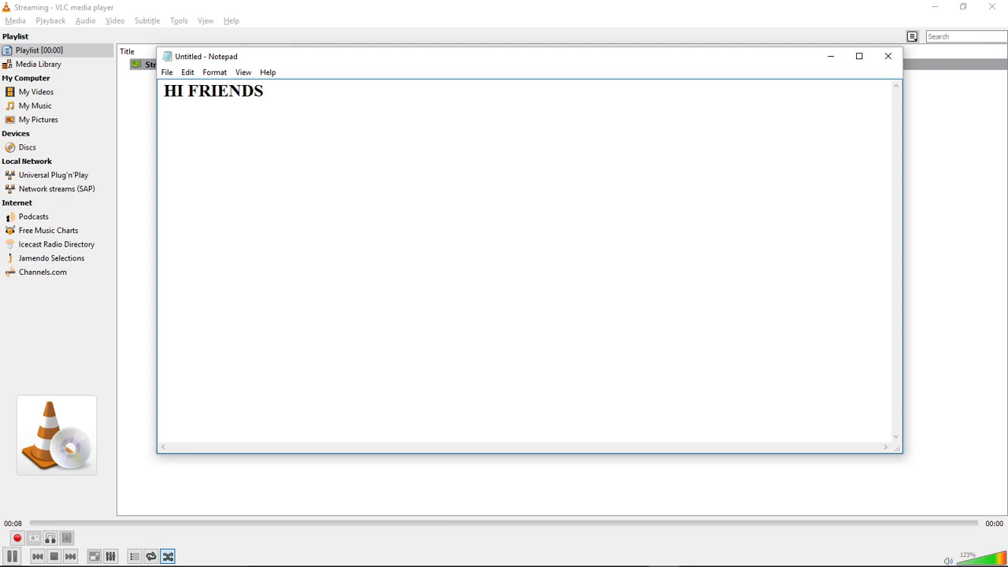
pyautogui.write(',')
pyautogui.press('Return')
pyautogui.write('HOW TO FILL ')
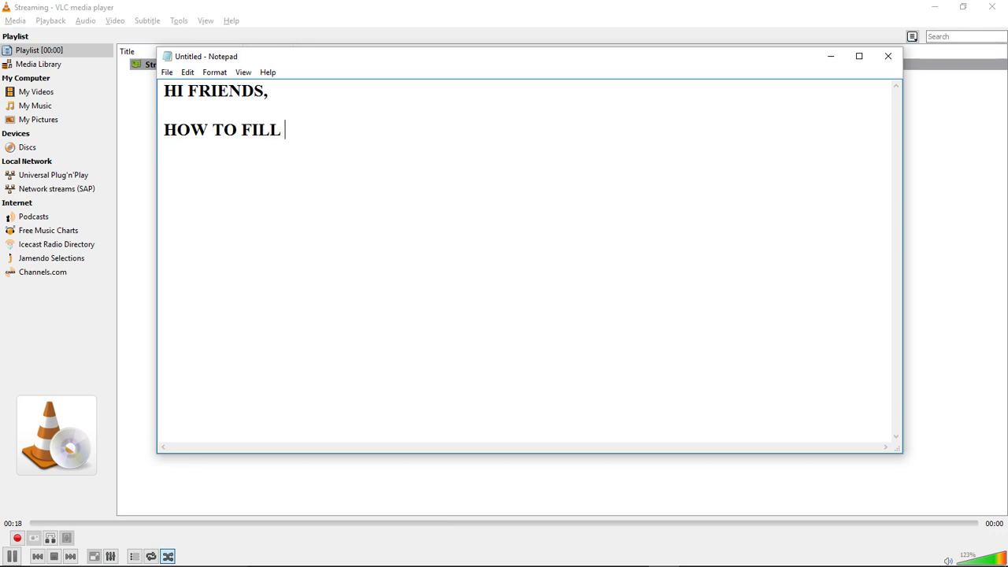
pyautogui.write('SBI RTGS')
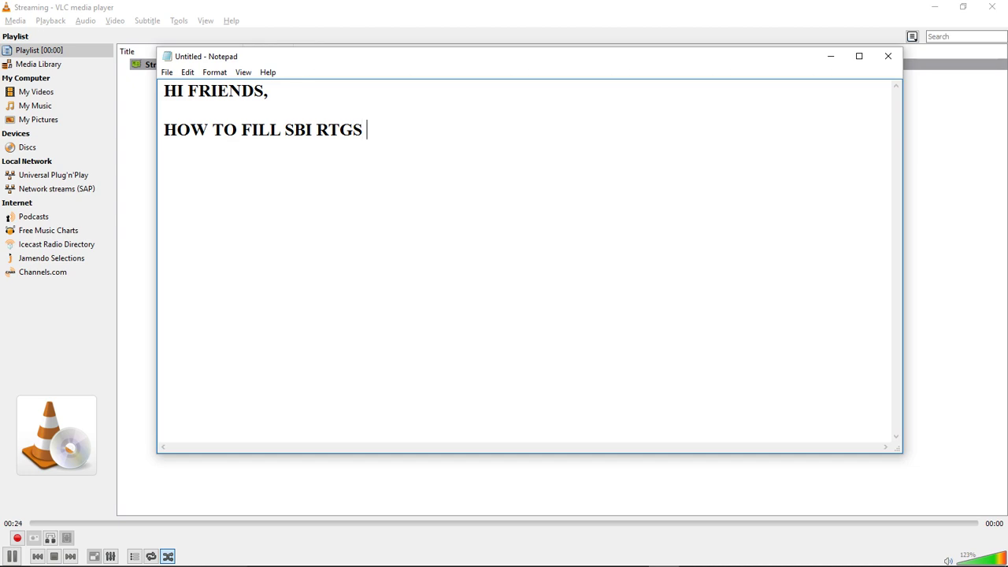
pyautogui.write(' NEFT FORM AUTOMATIC')
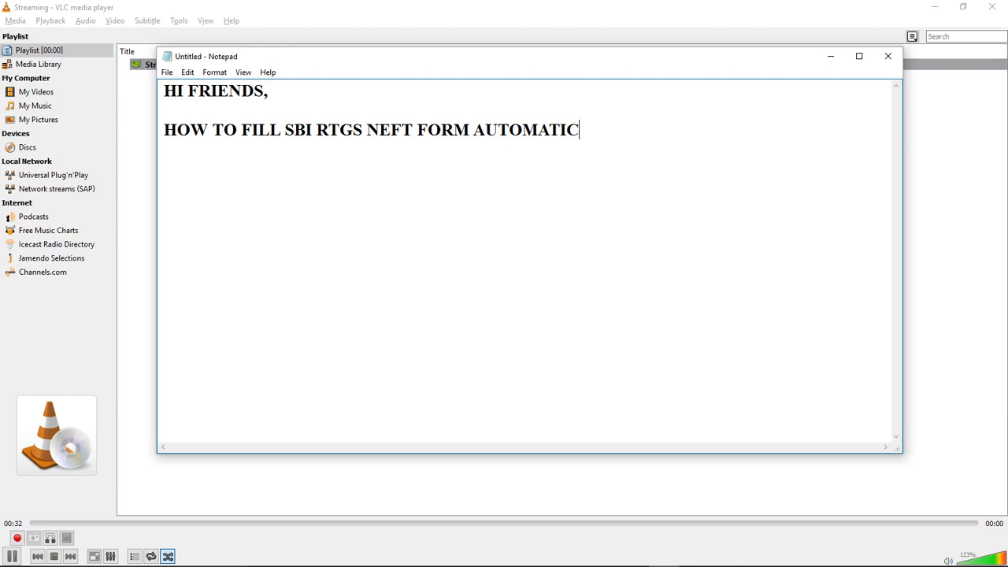
pyautogui.press('Return')
pyautogui.press('Return')
pyautogui.write('SO START')
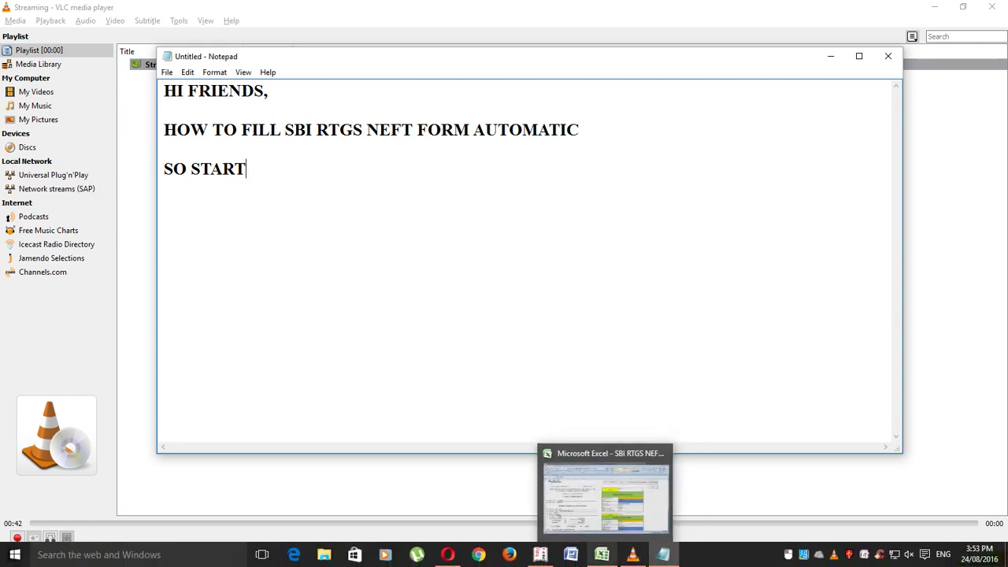
pyautogui.click(601, 555)
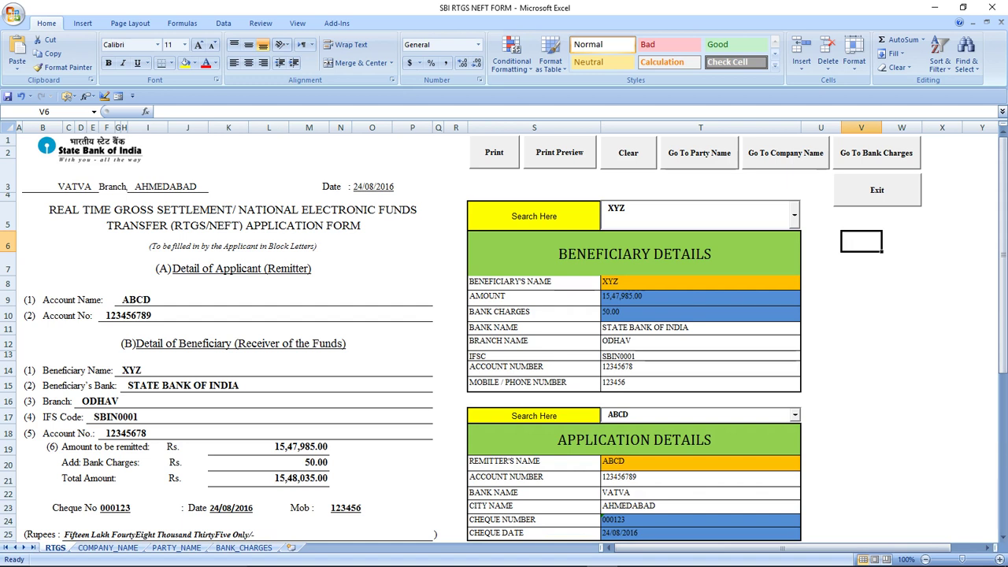
pyautogui.hotkey('ctrl', 'pagedown')
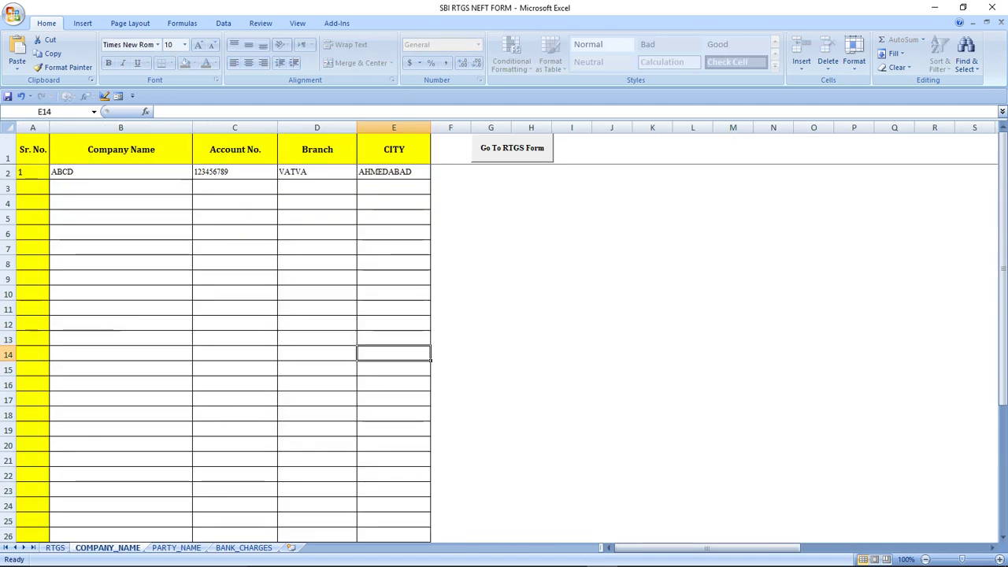
pyautogui.click(120, 172)
pyautogui.click(235, 171)
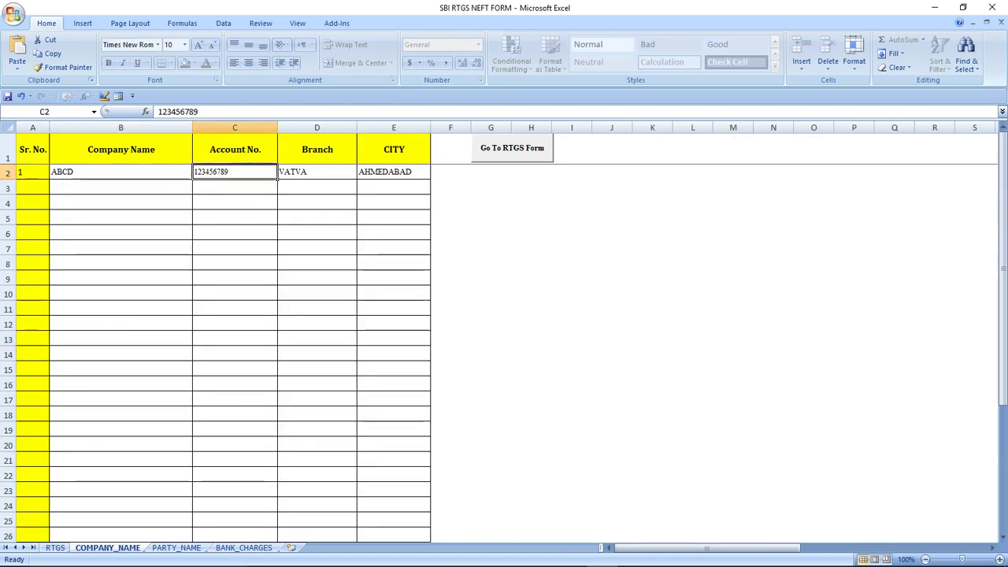
pyautogui.click(316, 172)
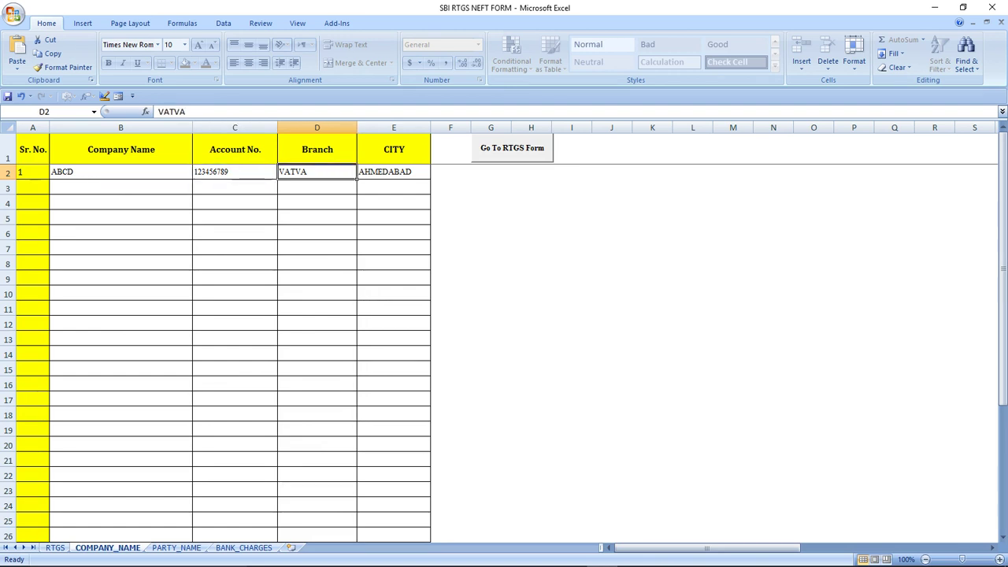
pyautogui.click(394, 171)
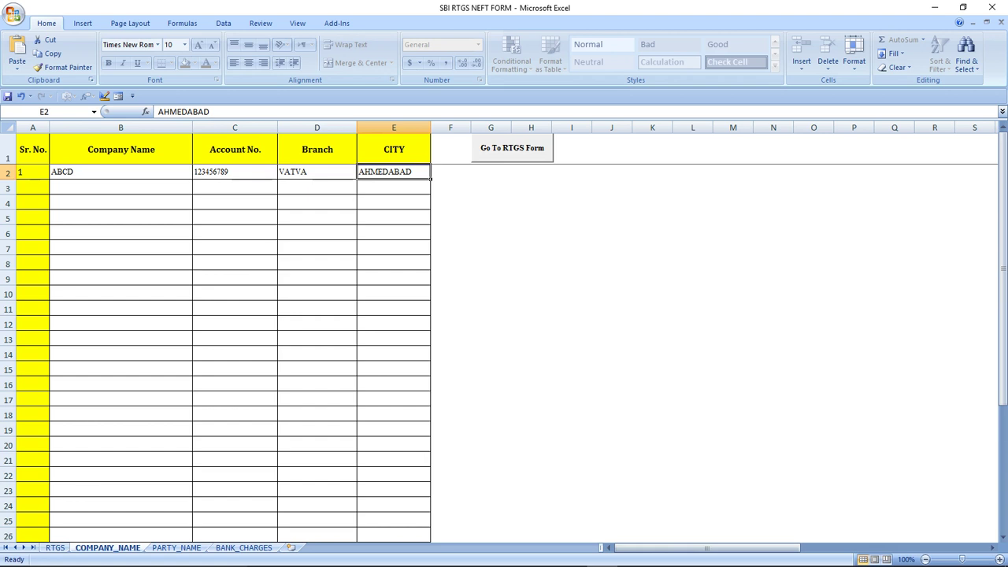
pyautogui.hotkey('ctrl', 'pageup')
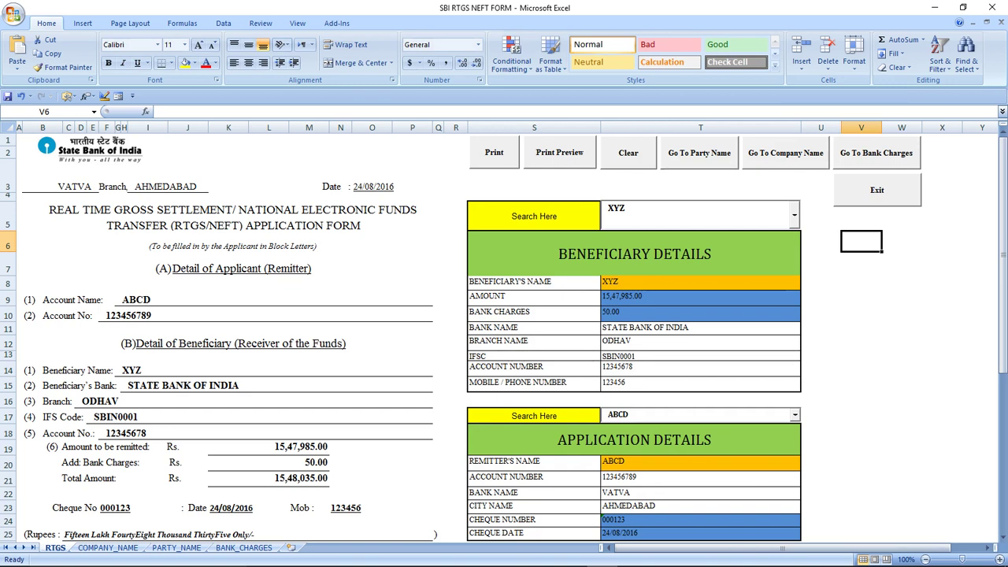
# Move through the workbook sheets to PARTY_NAME, then start a new line in the Notepad note
pyautogui.hotkey('ctrl', 'pagedown')
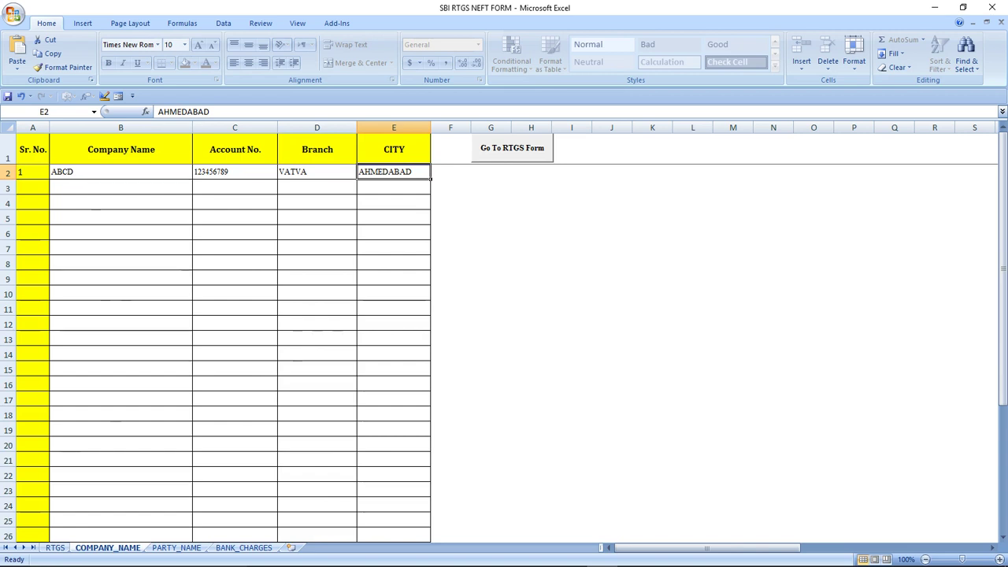
pyautogui.hotkey('ctrl', 'pageup')
pyautogui.hotkey('ctrl', 'pagedown')
pyautogui.hotkey('ctrl', 'pagedown')
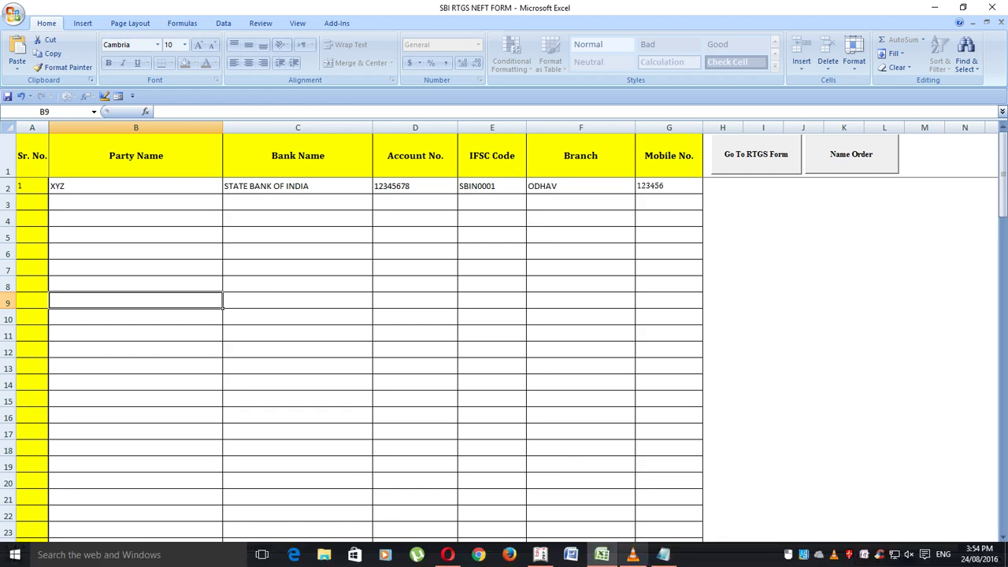
pyautogui.hotkey('alt', 'Tab')
pyautogui.press('Return')
pyautogui.press('Return')
# Add the line 'ORDER NAME IS AUTOMATIC ABCD FORMAT' to the note, then return to Excel
pyautogui.write('ORDER ')
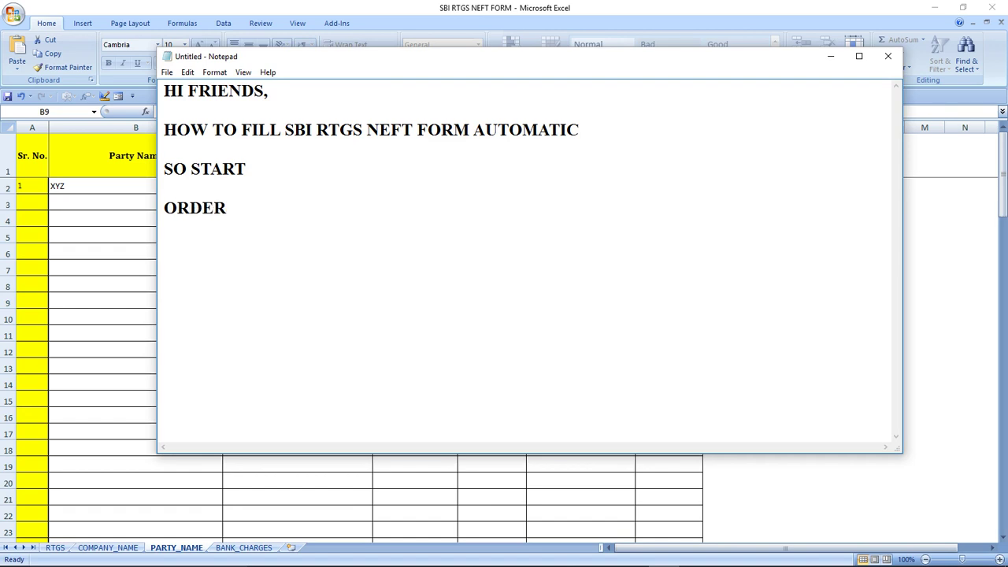
pyautogui.write('NAM')
pyautogui.write('E IS ')
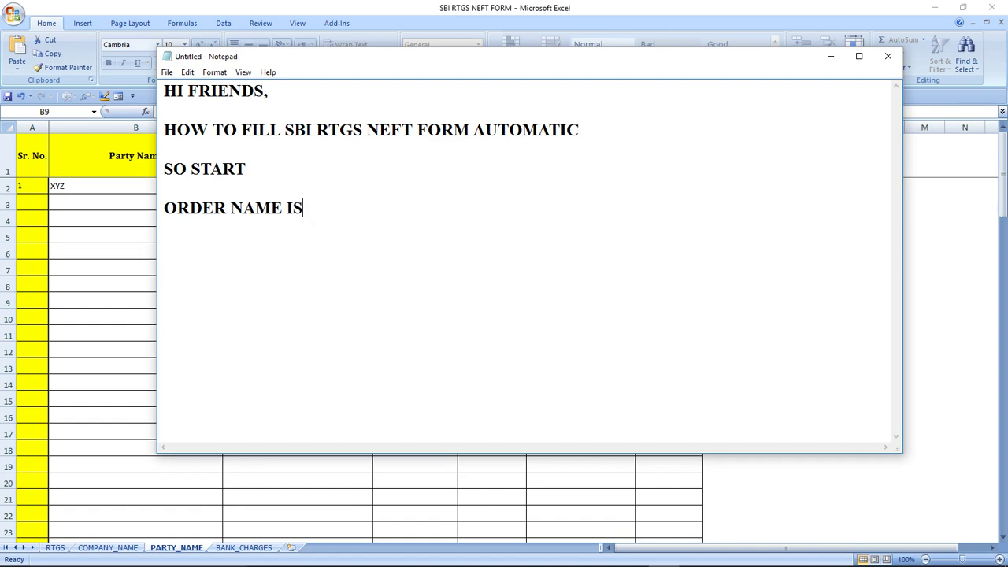
pyautogui.write('AUTOMATIC ')
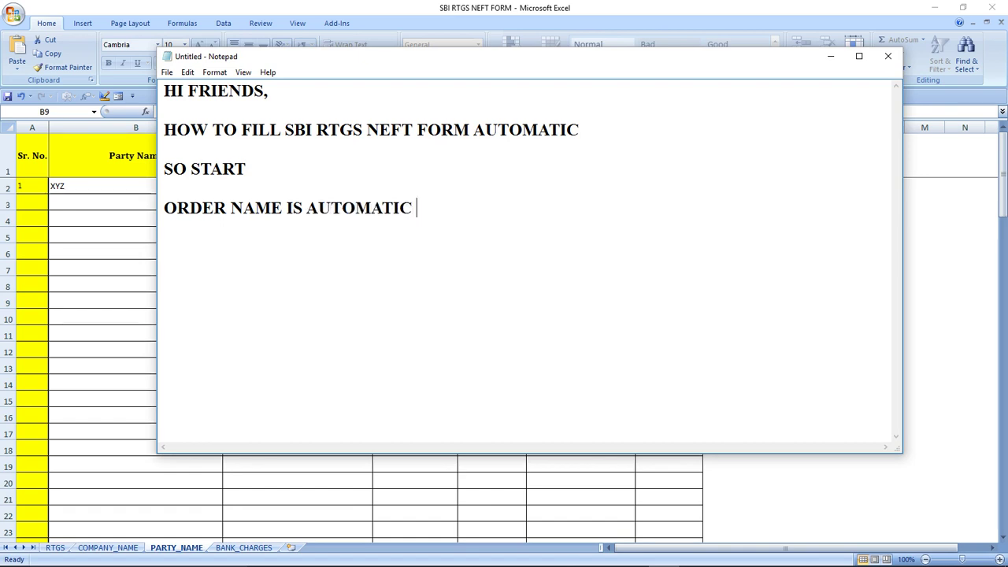
pyautogui.write('ABCD FORMAT')
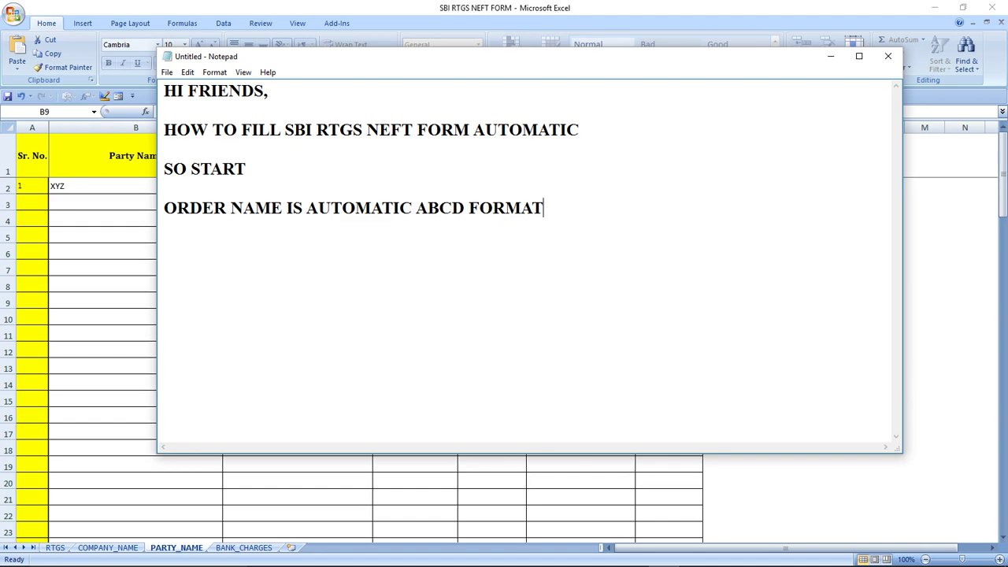
pyautogui.hotkey('alt', 'Tab')
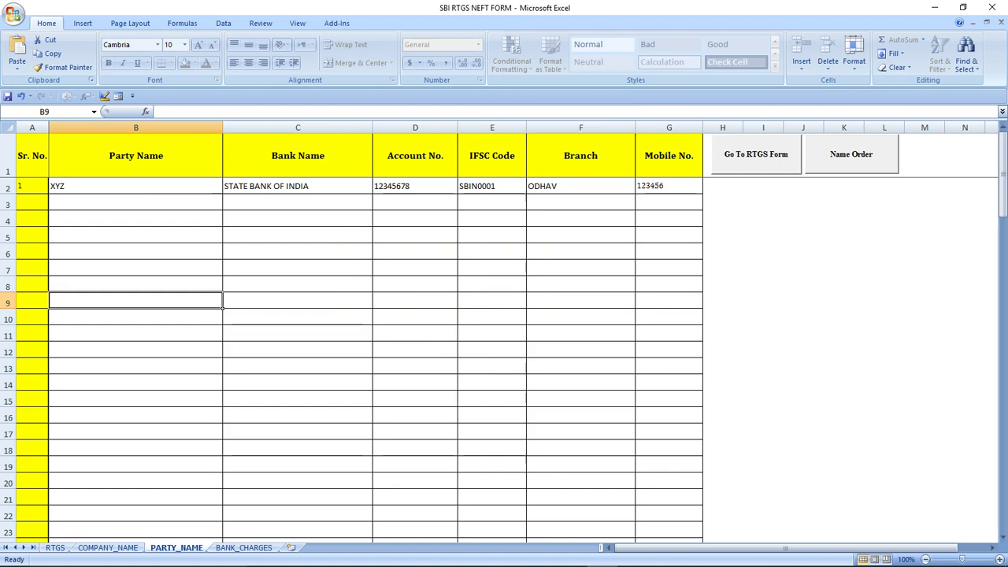
# Add party AMIT in row 3 with bank name UNION BANK OF INDIA
pyautogui.click(136, 202)
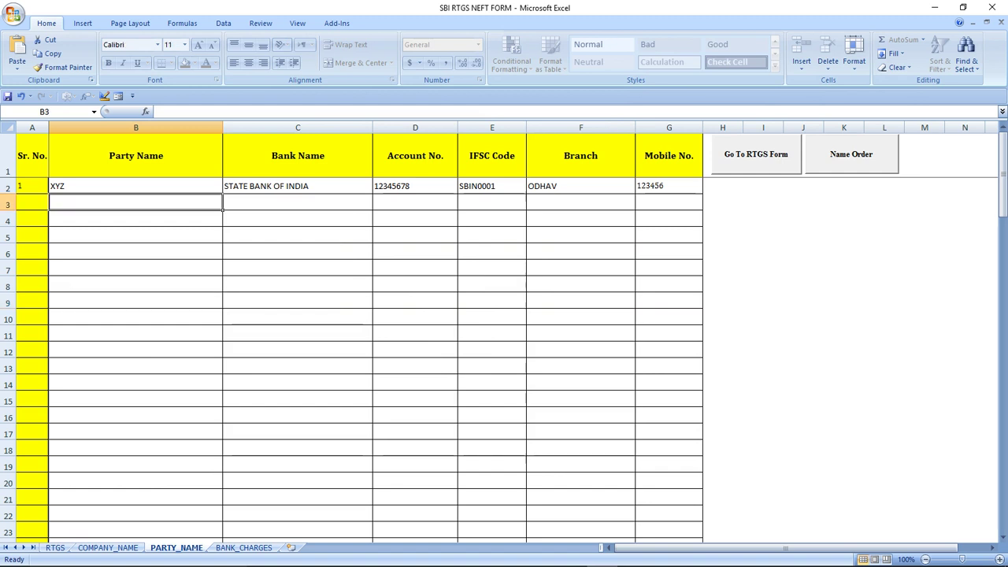
pyautogui.write('AMIT')
pyautogui.press('Tab')
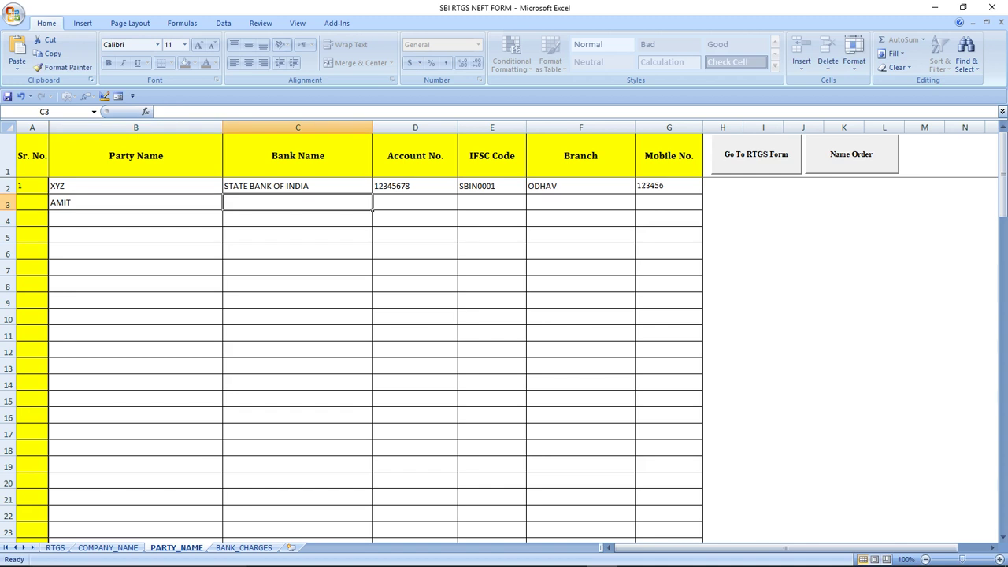
pyautogui.write('UNION')
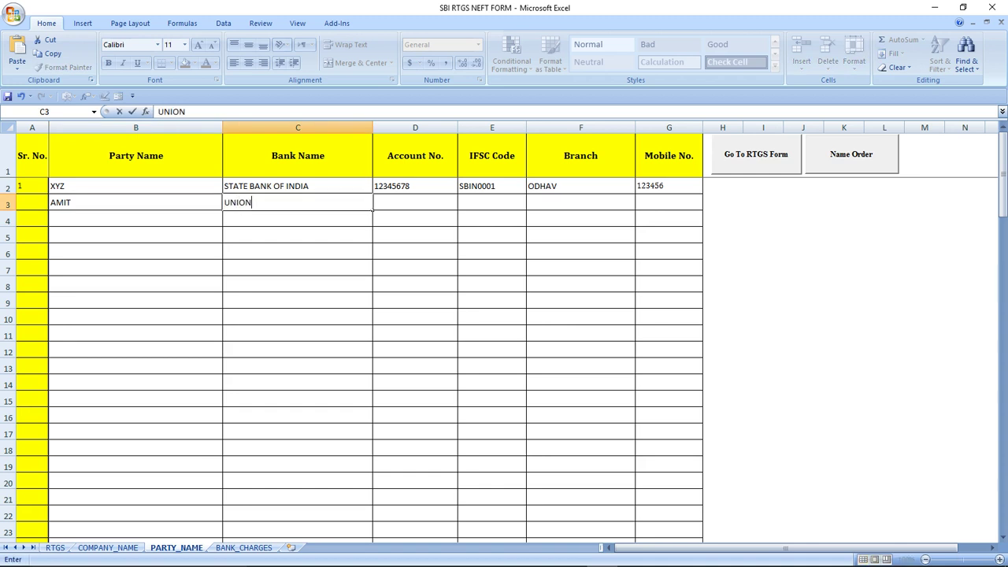
pyautogui.write(' ABNK')
pyautogui.press('BackSpace')
pyautogui.press('BackSpace')
pyautogui.press('BackSpace')
pyautogui.press('BackSpace')
pyautogui.press('BackSpace')
pyautogui.write('BANK OF INDIA')
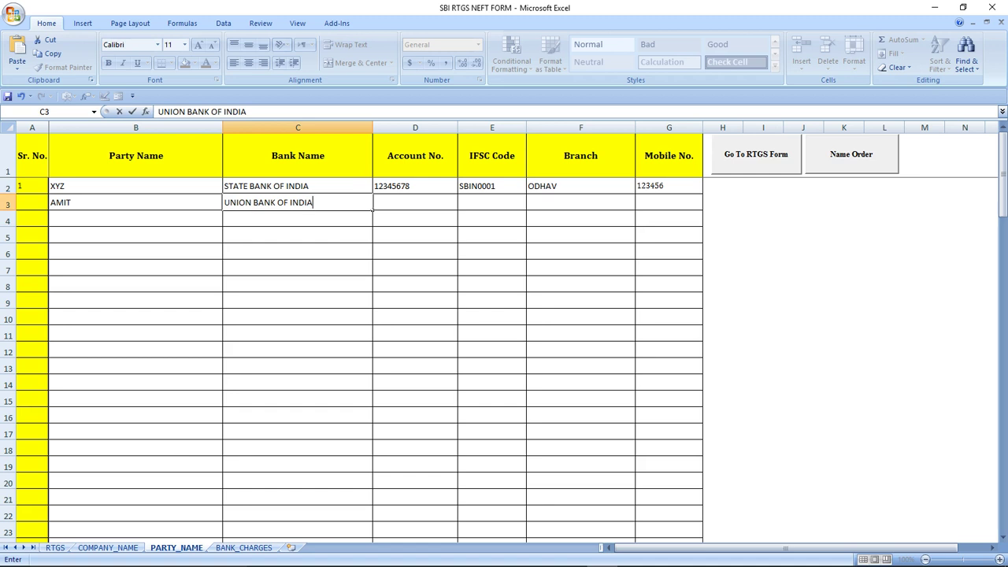
pyautogui.press('Tab')
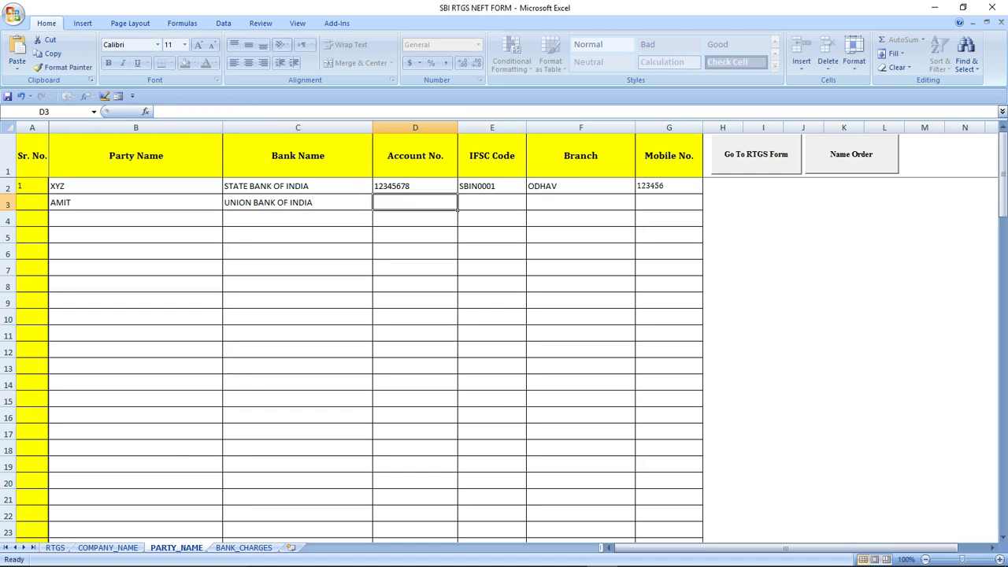
pyautogui.hotkey('ctrl', 'End')
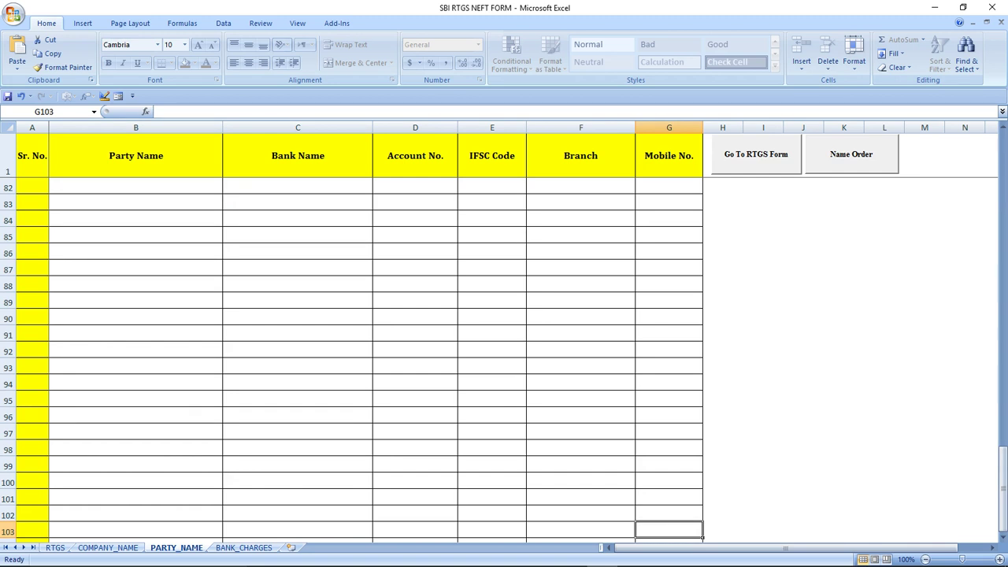
pyautogui.scroll(6, 354, 355)
pyautogui.scroll(5, 355, 355)
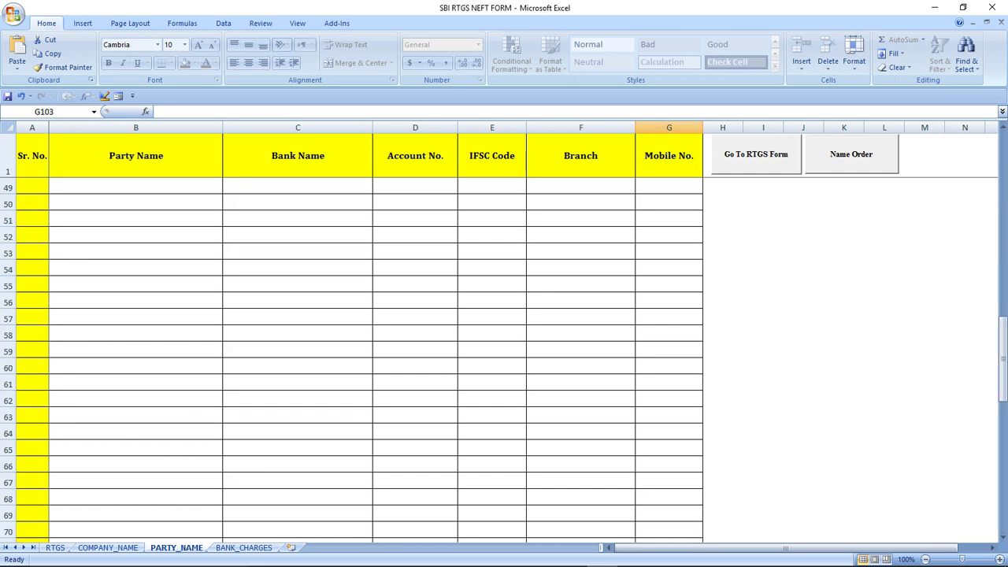
pyautogui.moveTo(1002, 334); pyautogui.dragTo(1002, 174)
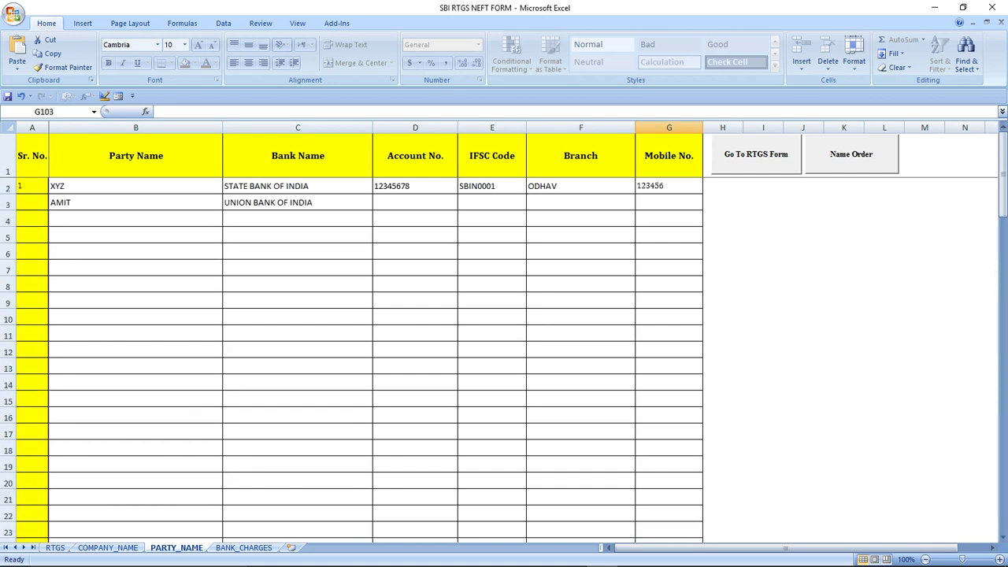
pyautogui.click(415, 202)
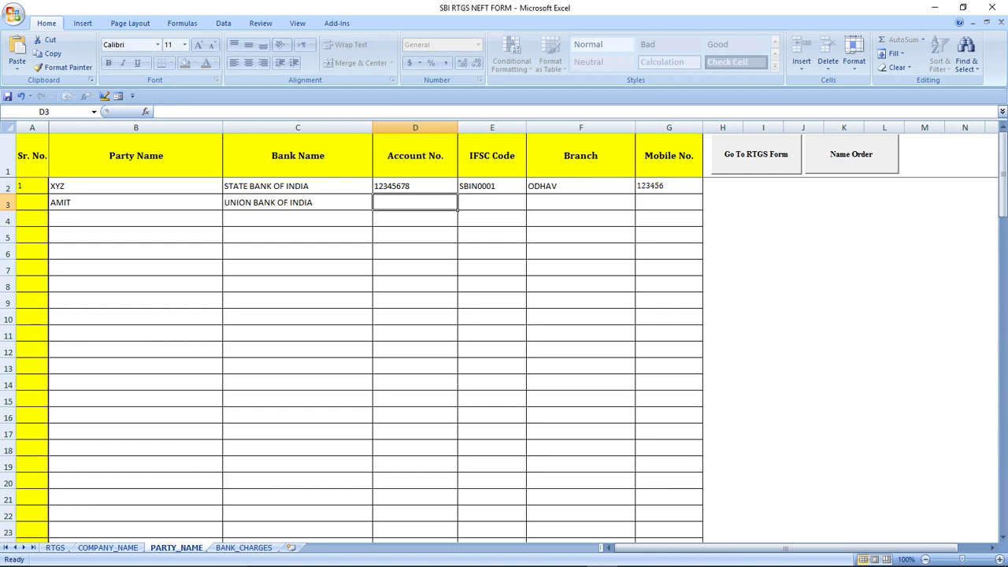
# Enter IFSC code UBIN for the second party, overriding the AutoComplete suggestion
pyautogui.click(491, 202)
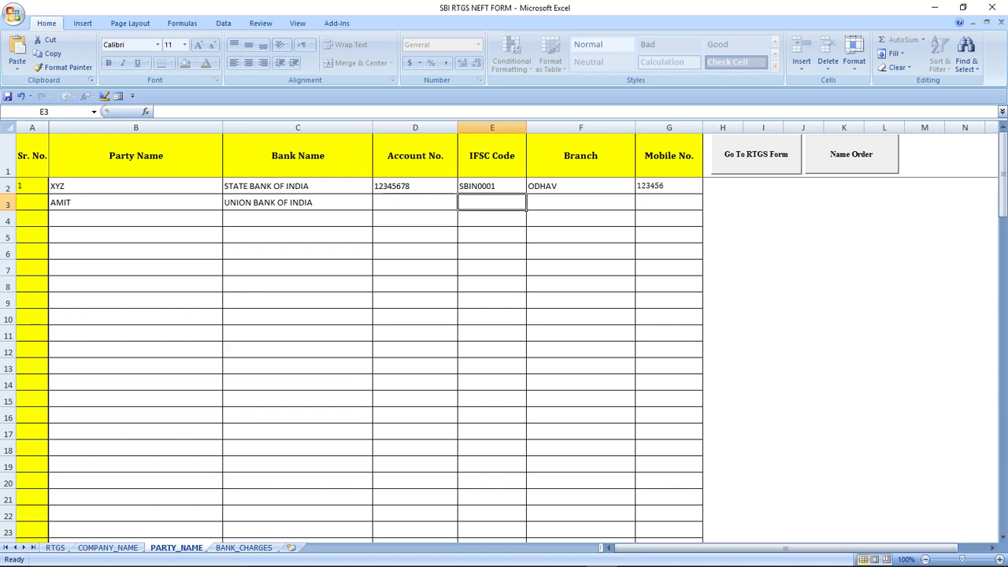
pyautogui.write('S')
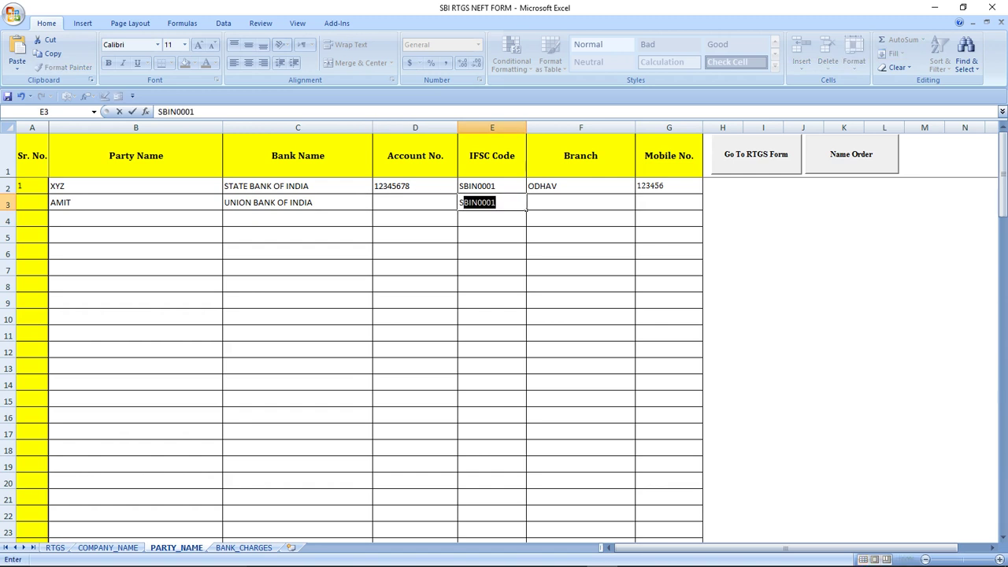
pyautogui.press('BackSpace')
pyautogui.press('BackSpace')
pyautogui.write('UN')
pyautogui.press('BackSpace')
pyautogui.write('BIN')
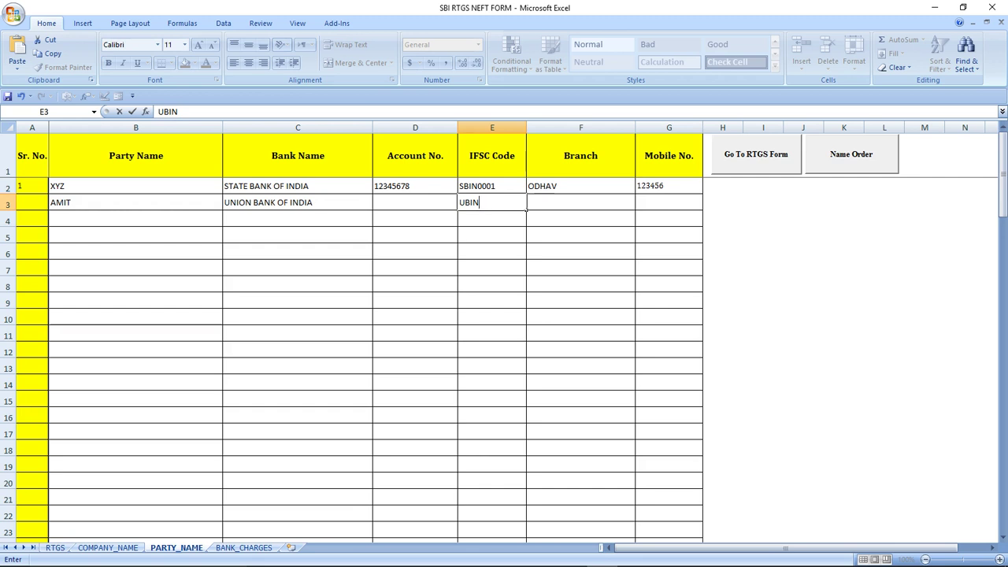
pyautogui.hotkey('ctrl', 'End')
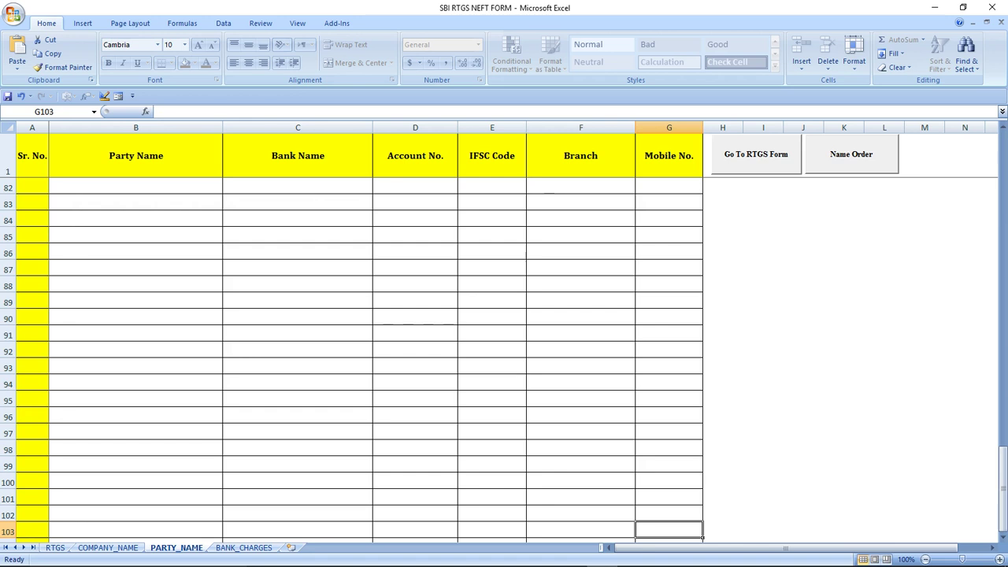
pyautogui.scroll(8, 354, 354)
pyautogui.scroll(14, 355, 354)
pyautogui.scroll(5, 354, 355)
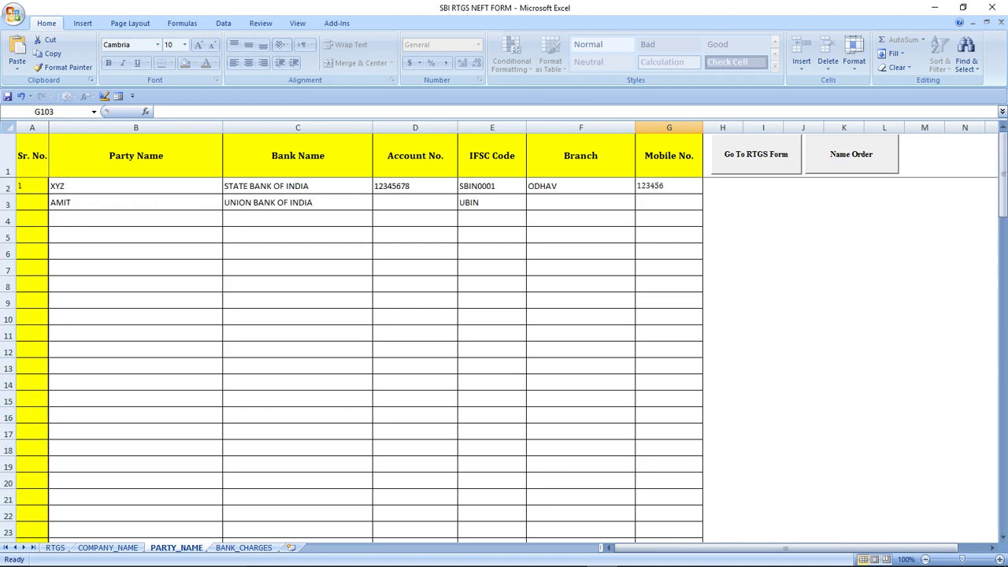
# Enter the second party's account number in D3
pyautogui.click(415, 202)
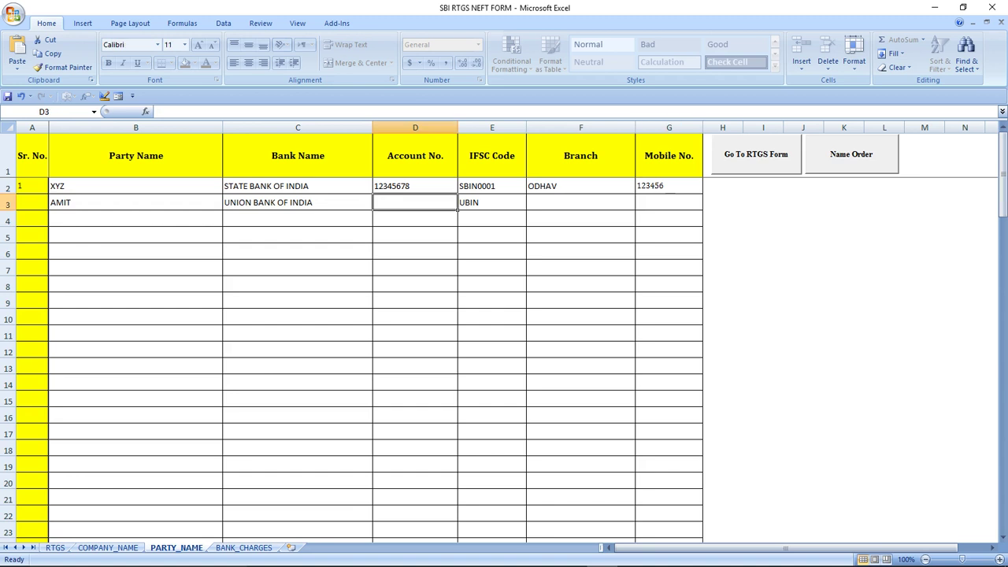
pyautogui.write('3')
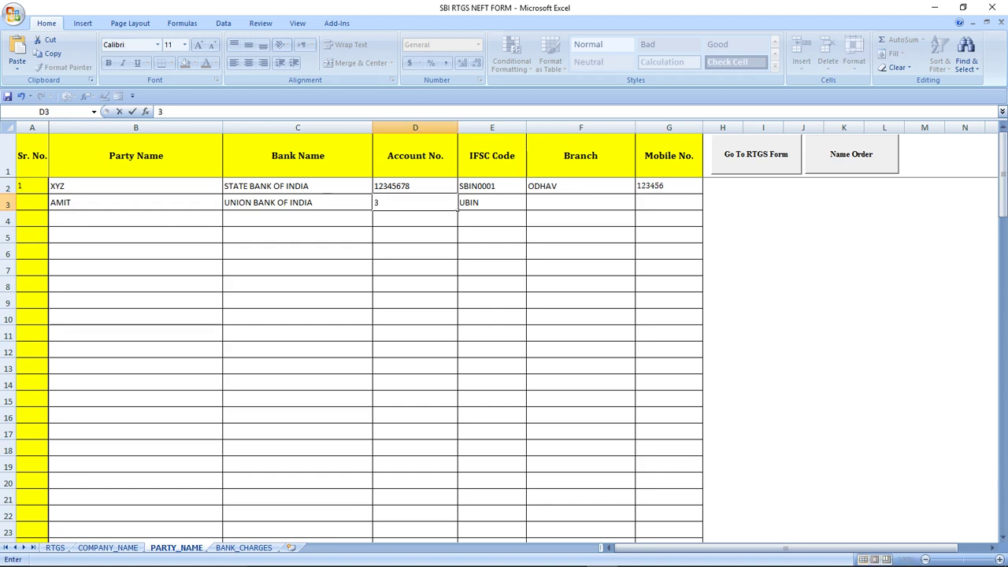
pyautogui.press('BackSpace')
pyautogui.write('123')
pyautogui.press('BackSpace')
pyautogui.press('BackSpace')
pyautogui.press('BackSpace')
pyautogui.write('1111111')
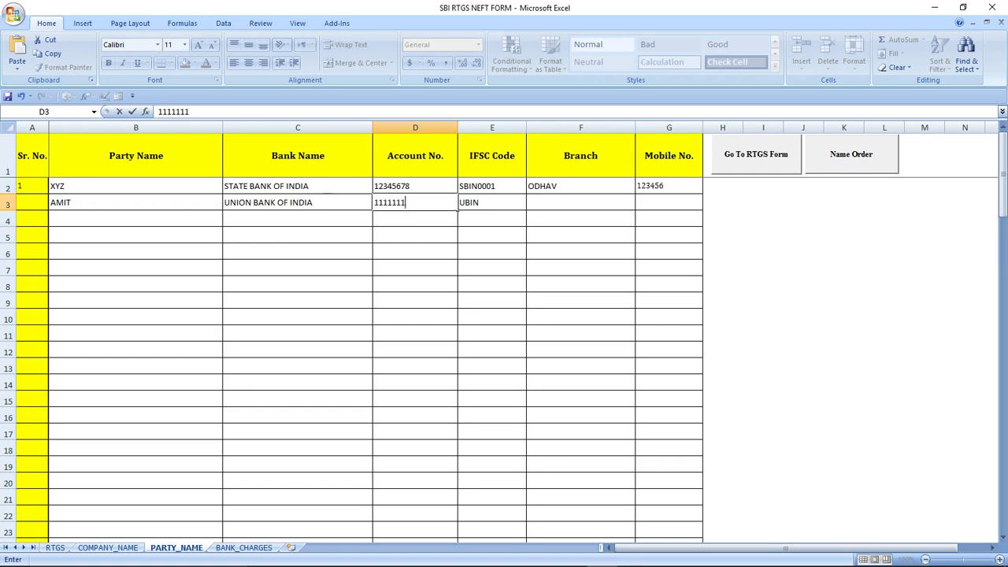
pyautogui.click(460, 206)
# Change the IFSC to UBIN123, add branch VATVA and a mobile number
pyautogui.press('F2')
pyautogui.write('123')
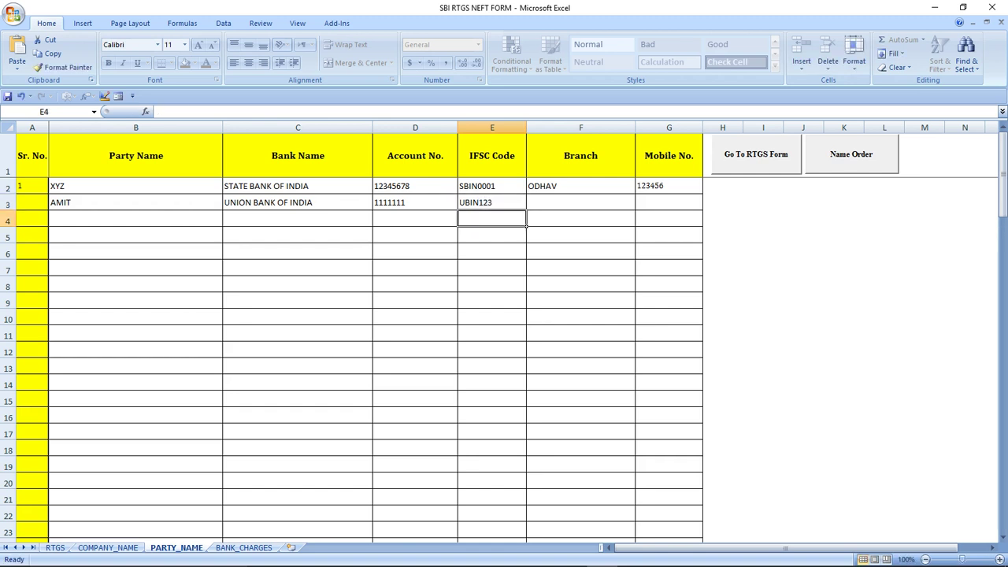
pyautogui.click(581, 203)
pyautogui.write('VATVA')
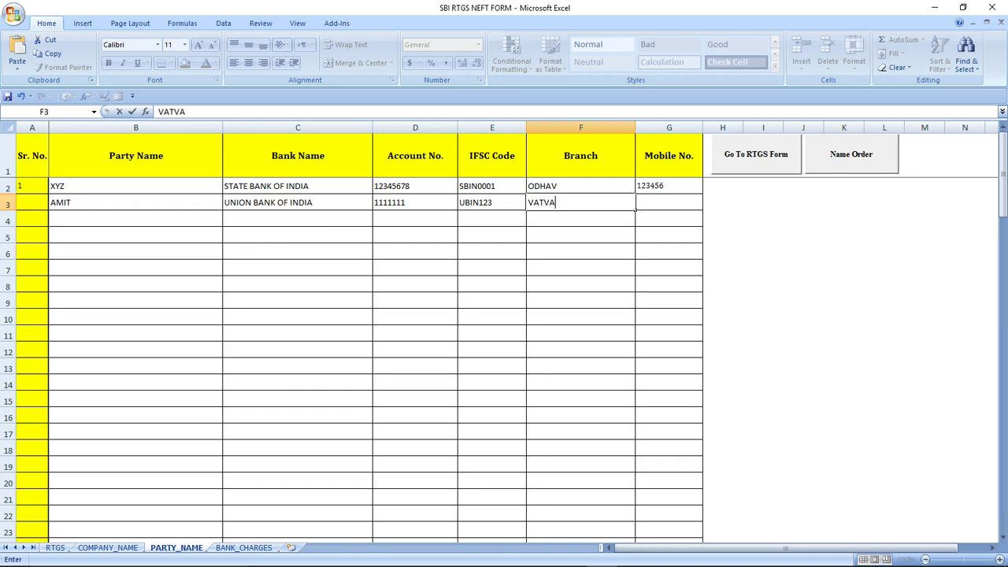
pyautogui.press('Tab')
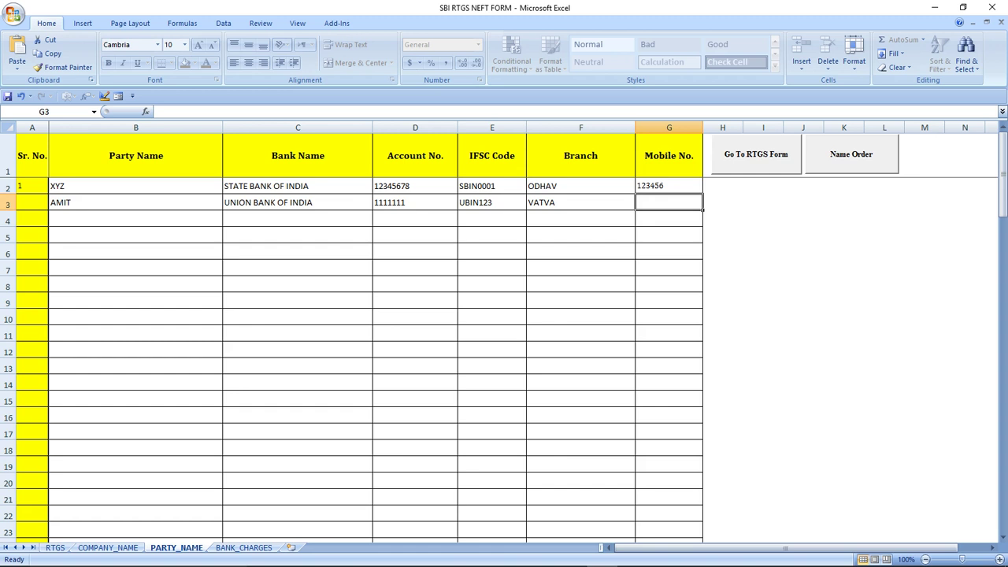
pyautogui.write('44444444')
pyautogui.click(415, 235)
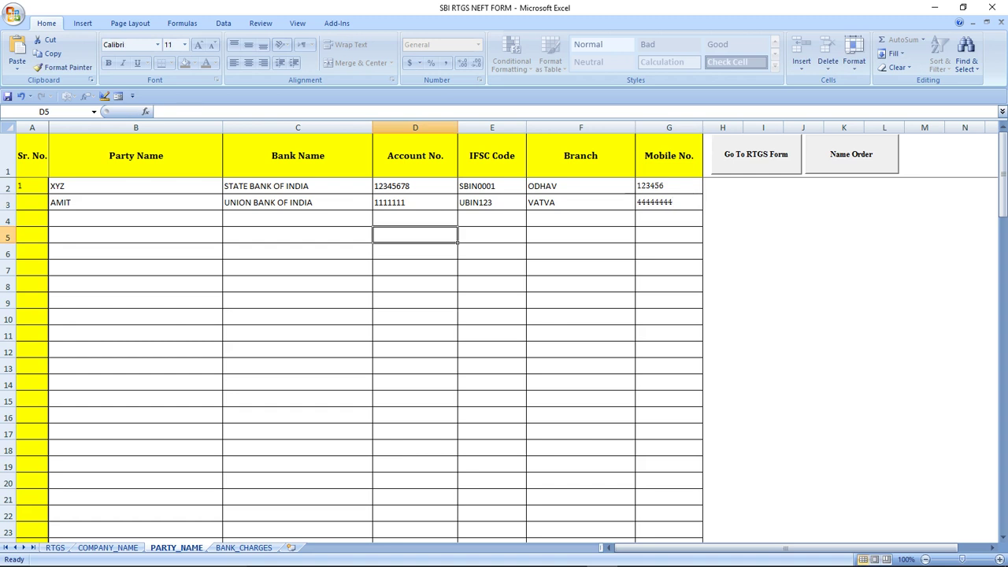
pyautogui.click(852, 154)
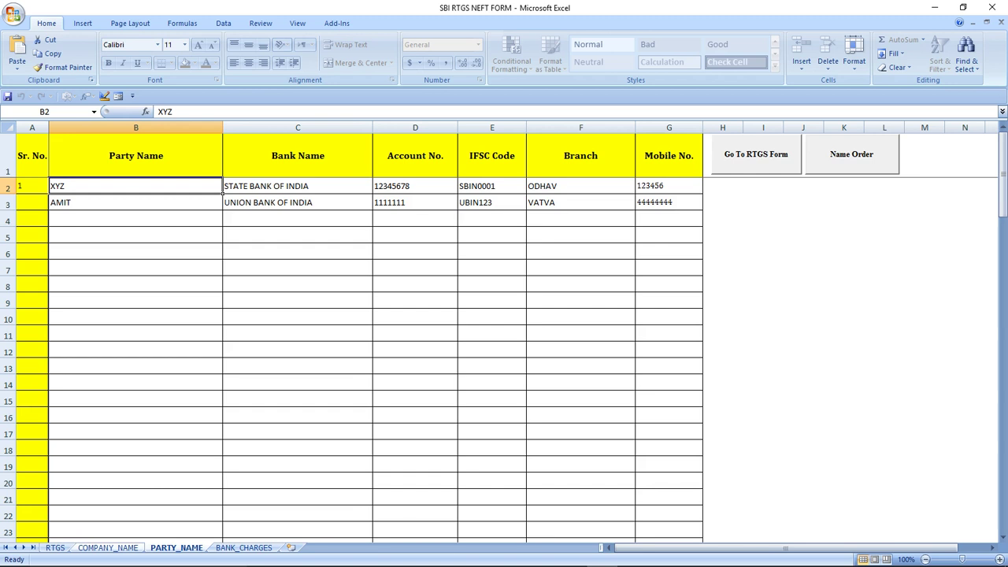
pyautogui.hotkey('ctrl', 'pageup')
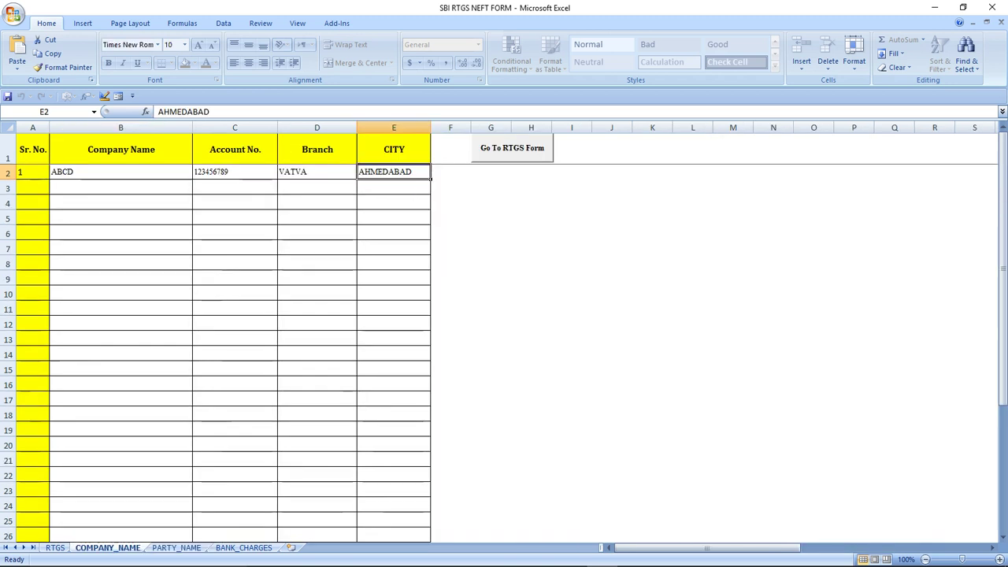
# Go to the RTGS sheet, view BANK_CHARGES, and return to the RTGS form
pyautogui.hotkey('ctrl', 'pageup')
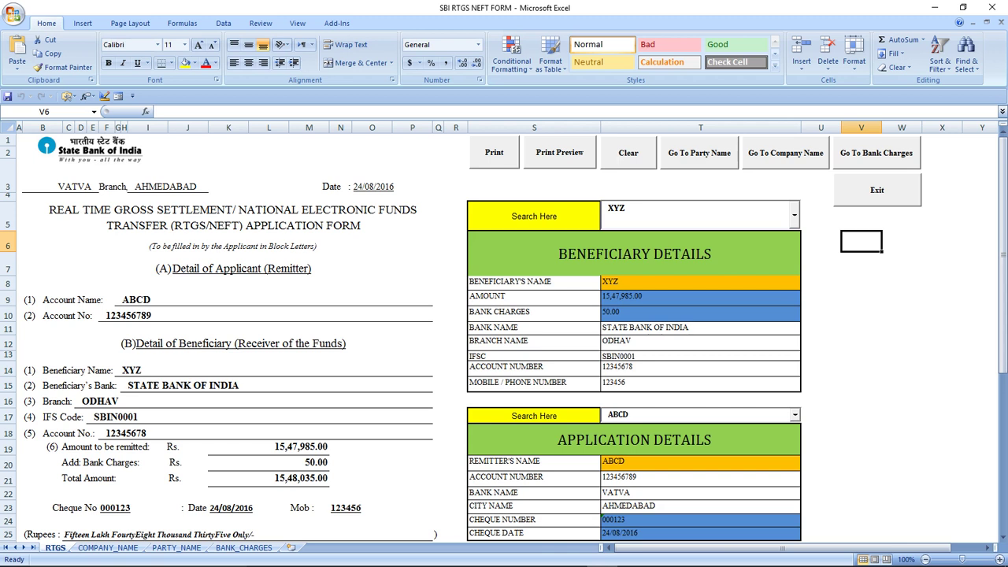
pyautogui.click(244, 547)
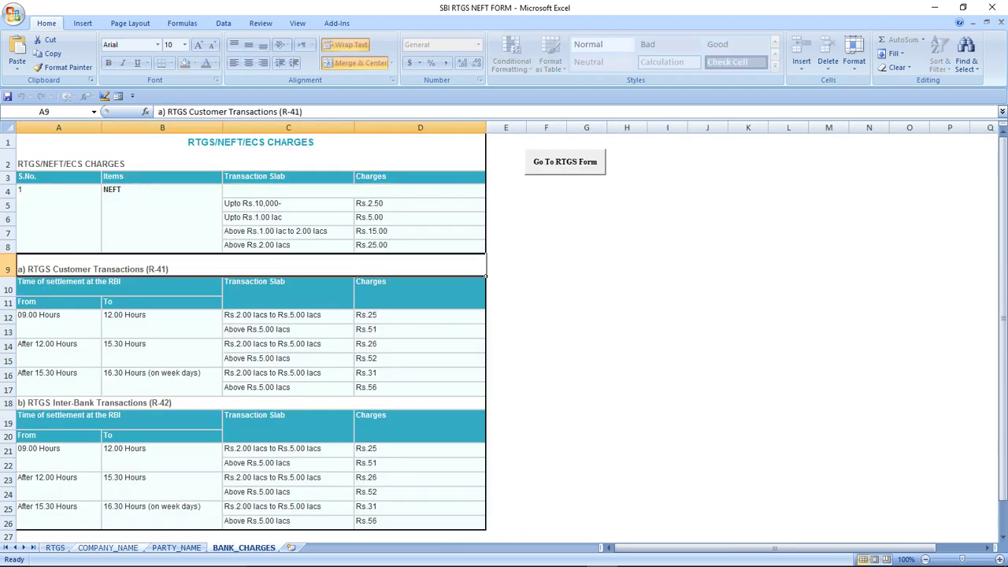
pyautogui.click(108, 547)
pyautogui.click(55, 548)
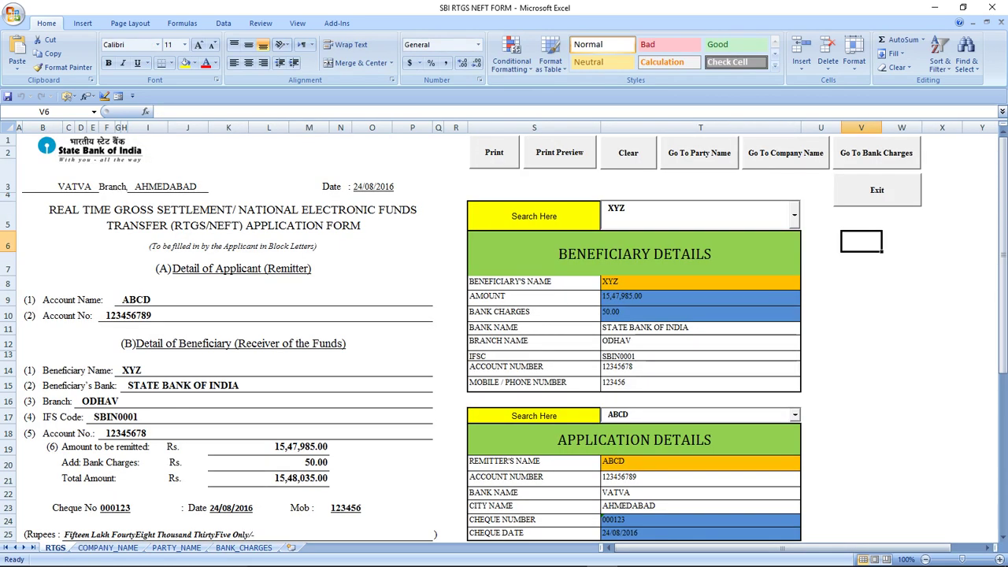
pyautogui.click(794, 215)
# Try beneficiary AMIT in the search box, then set the beneficiary back to XYZ
pyautogui.press('Down')
pyautogui.press('Return')
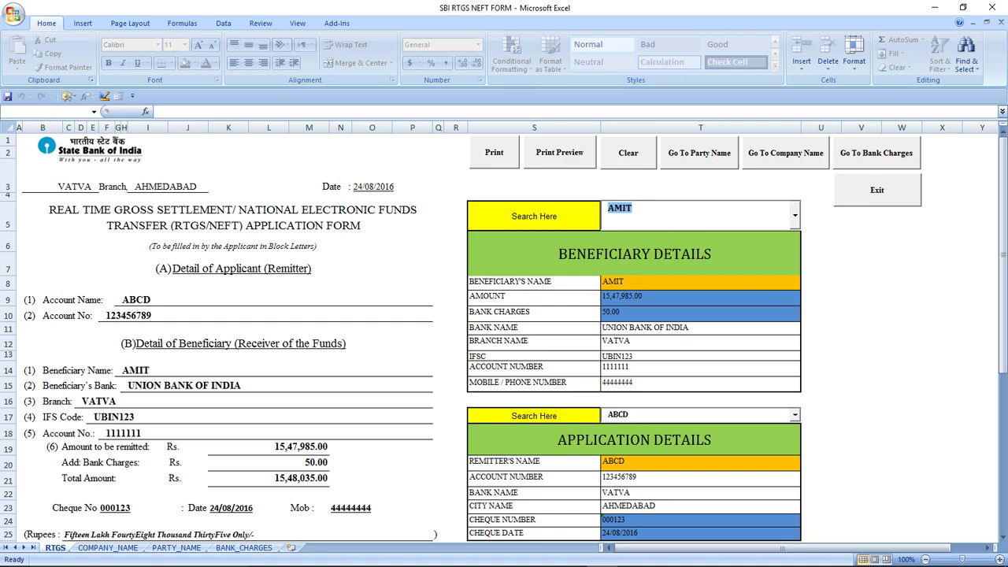
pyautogui.click(795, 215)
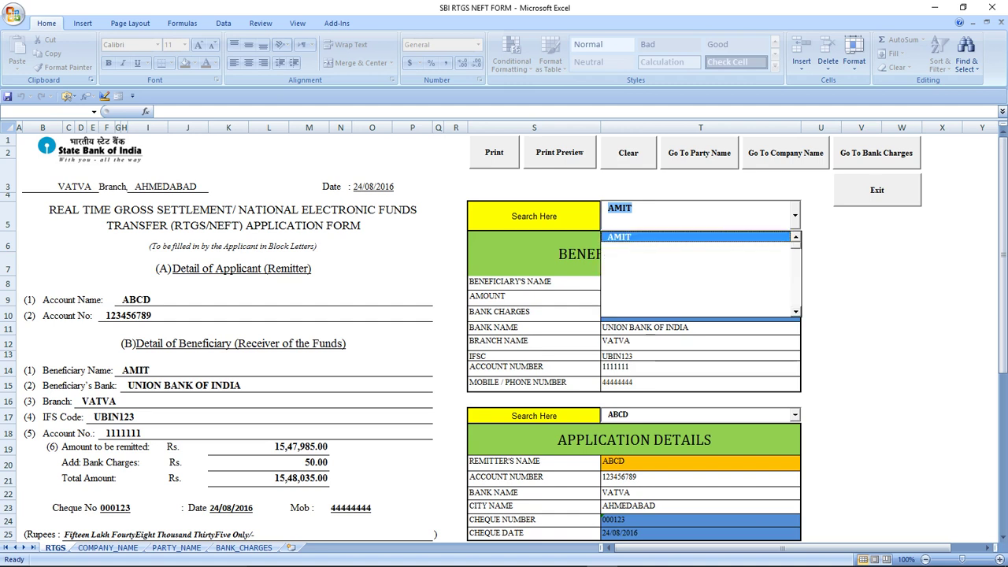
pyautogui.write('XYZ')
pyautogui.press('Return')
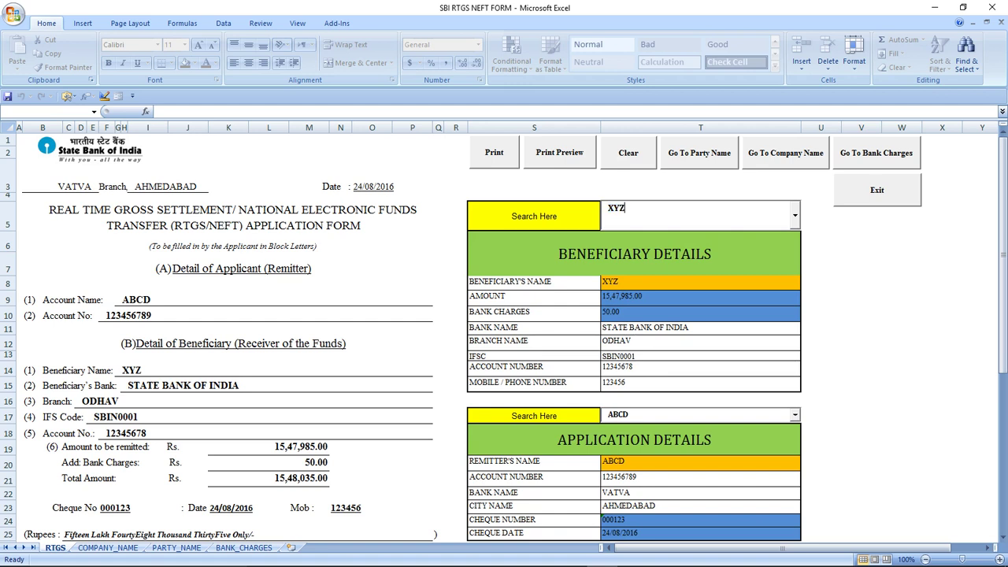
pyautogui.press('BackSpace')
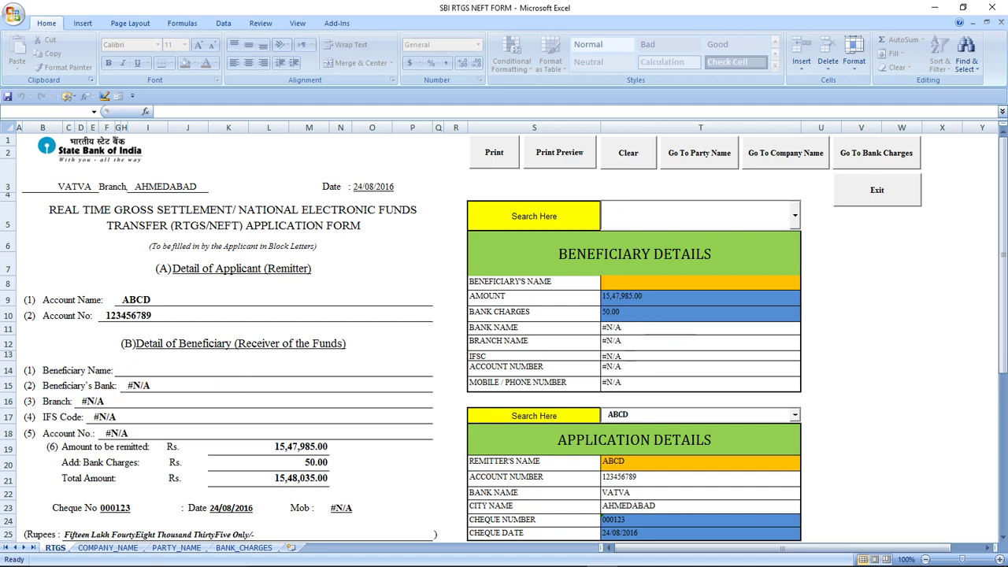
pyautogui.write('A')
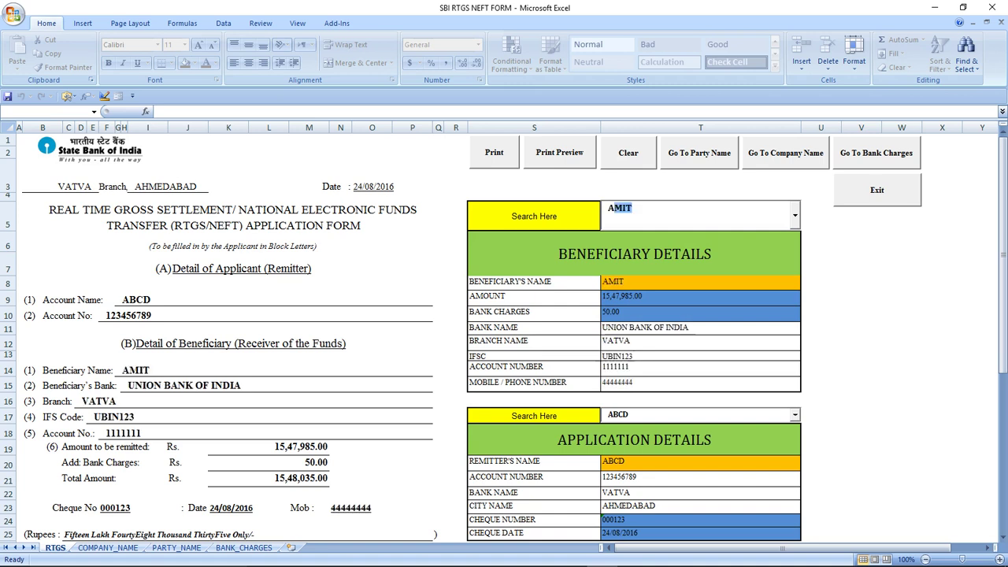
pyautogui.write('MIT')
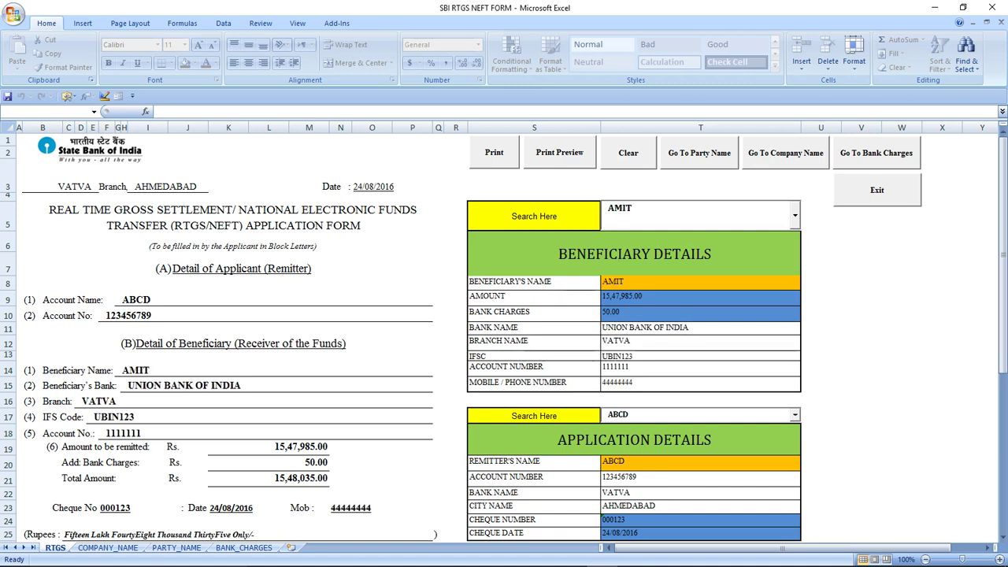
pyautogui.hotkey('shift', 'Left')
pyautogui.press('BackSpace')
pyautogui.write('XYZ')
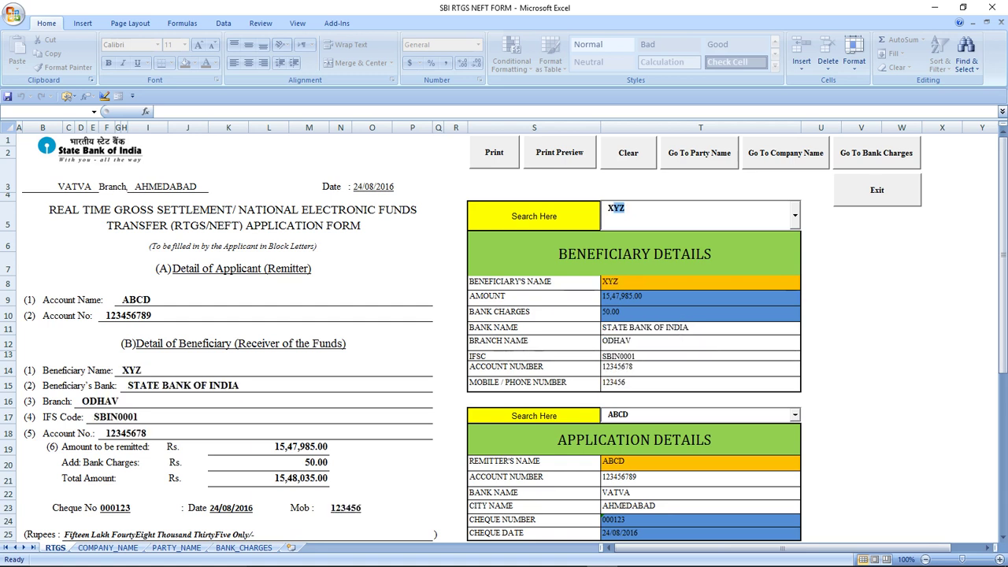
pyautogui.press('End')
# Select ABCD as the remitter so the VATVA, AHMEDABAD applicant details fill in
pyautogui.click(795, 415)
pyautogui.press('Return')
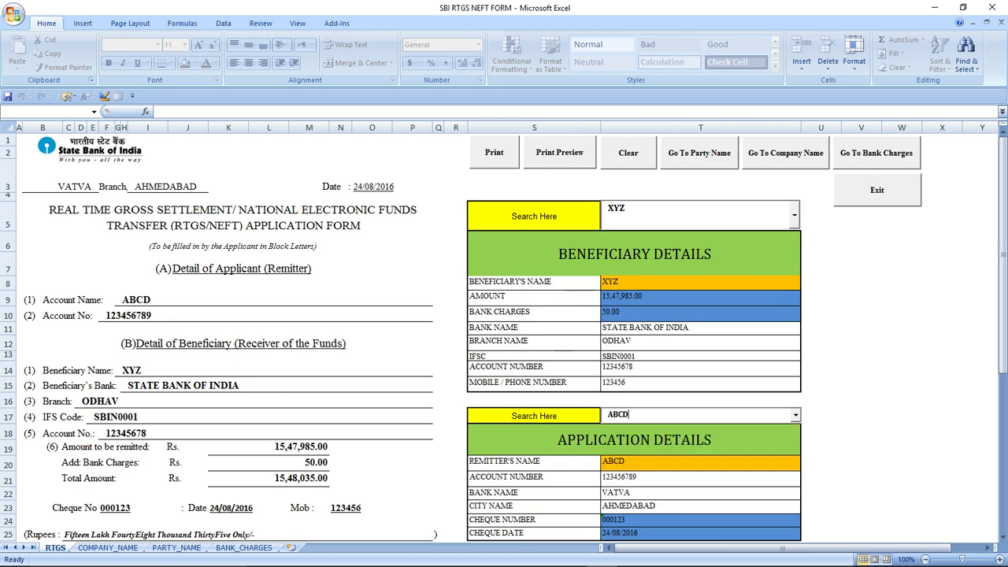
pyautogui.click(630, 415)
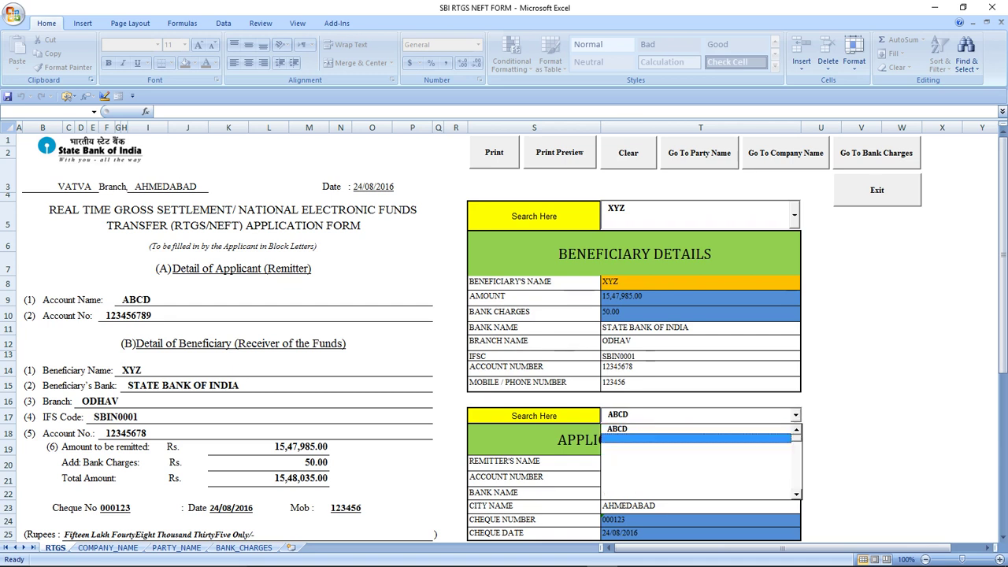
pyautogui.press('BackSpace')
pyautogui.press('BackSpace')
pyautogui.press('BackSpace')
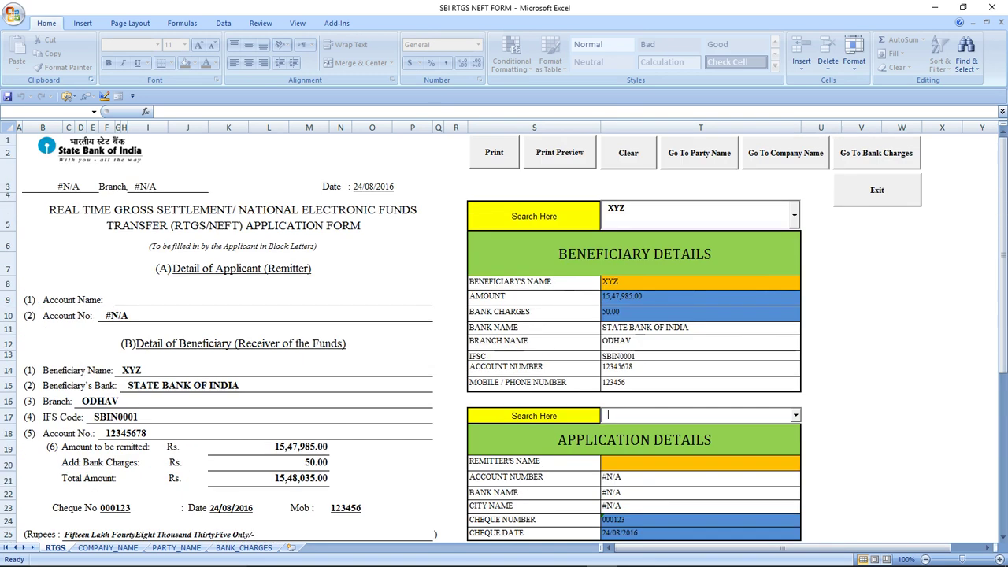
pyautogui.write('ABCD')
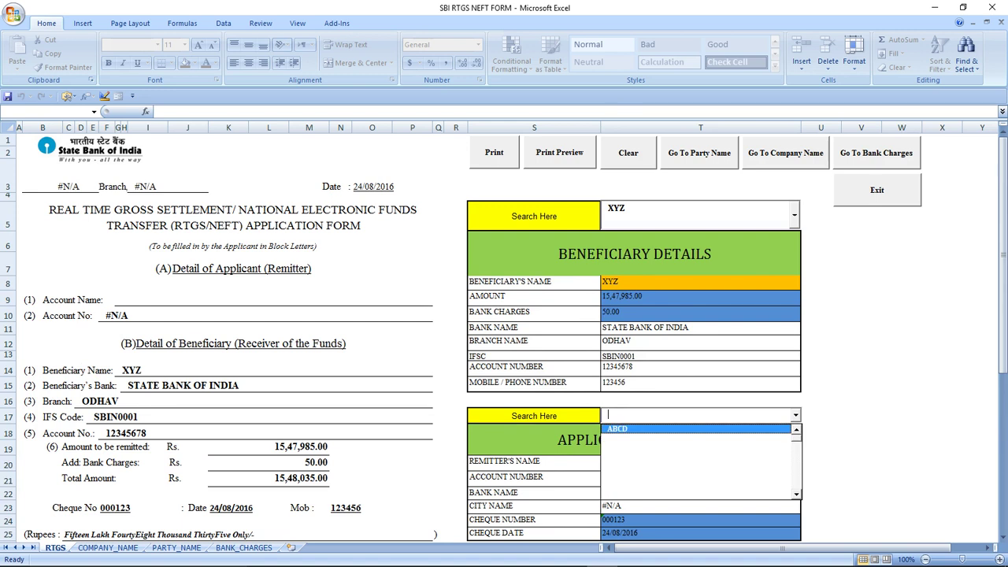
pyautogui.press('Return')
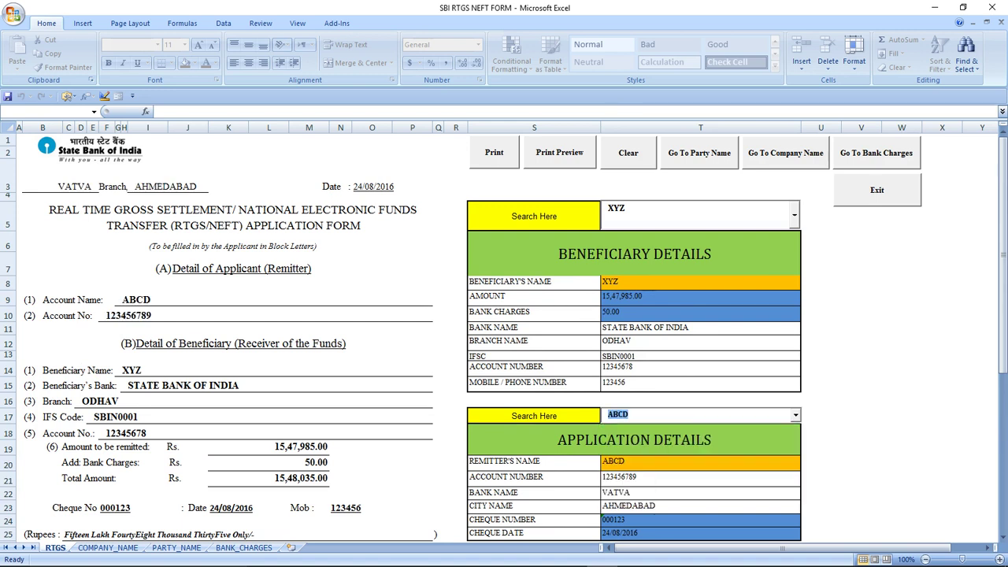
pyautogui.click(701, 296)
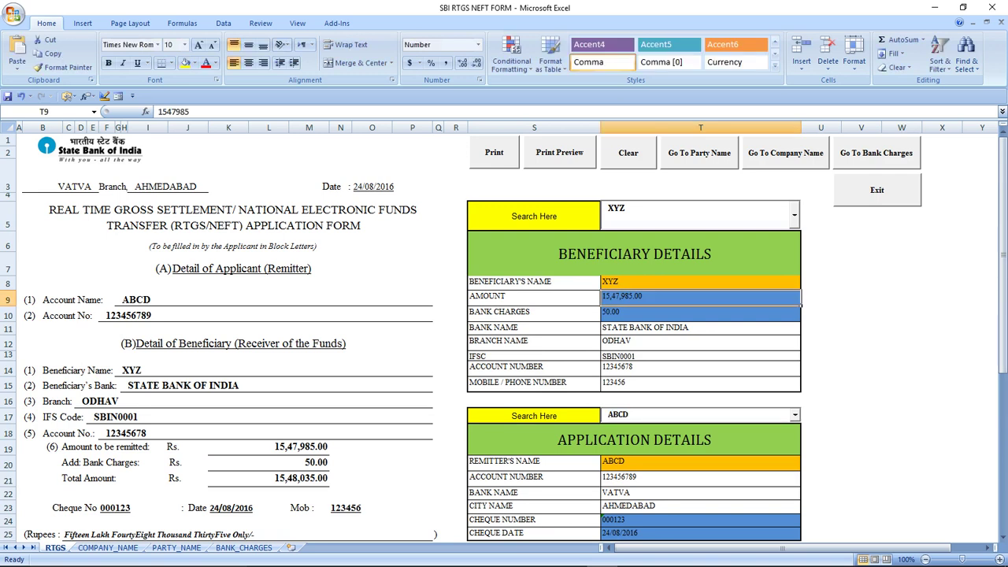
# Review the amount, bank charges, cheque number and cheque date, then preview the printout
pyautogui.click(534, 311)
pyautogui.click(701, 312)
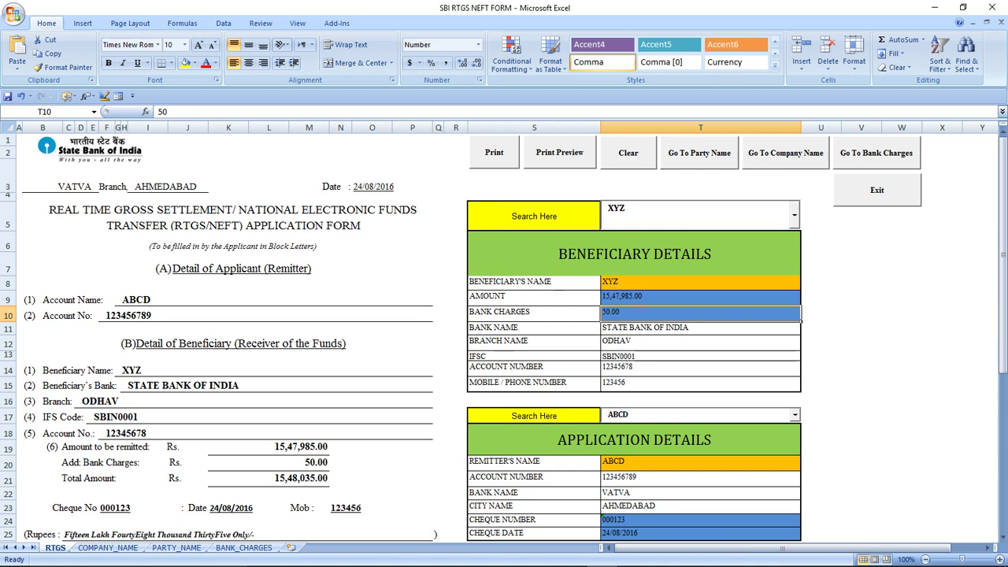
pyautogui.scroll(-2, 585, 401)
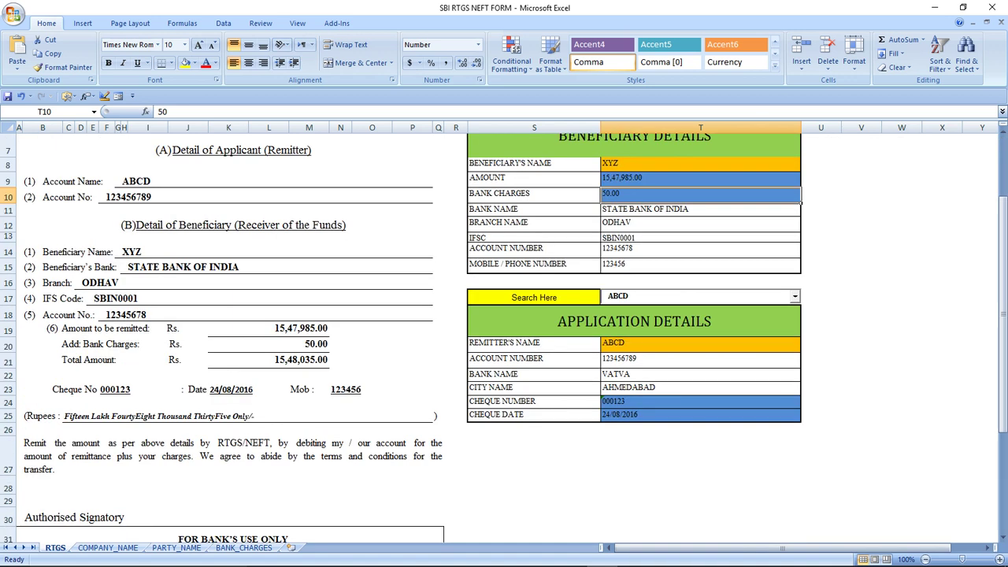
pyautogui.click(603, 401)
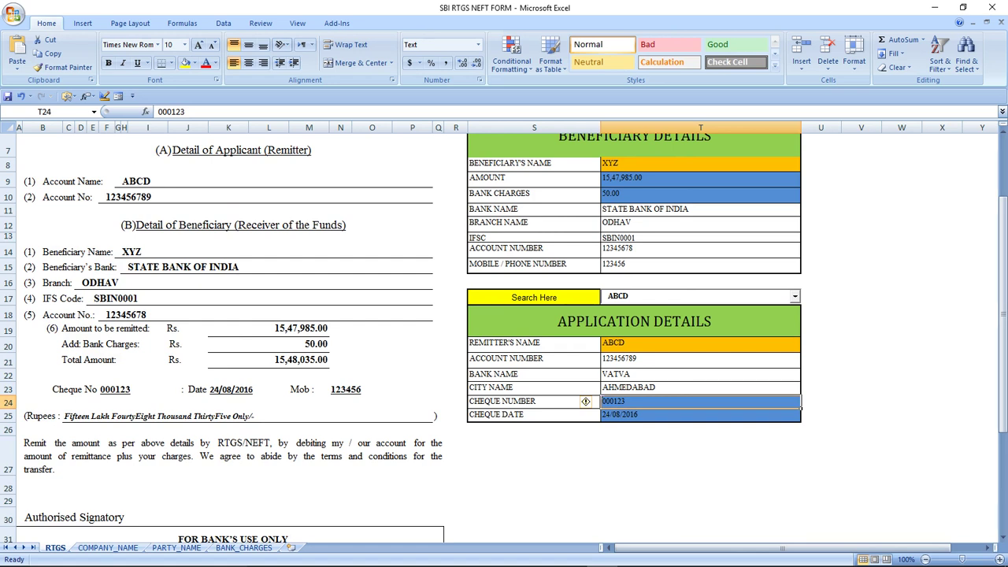
pyautogui.click(597, 416)
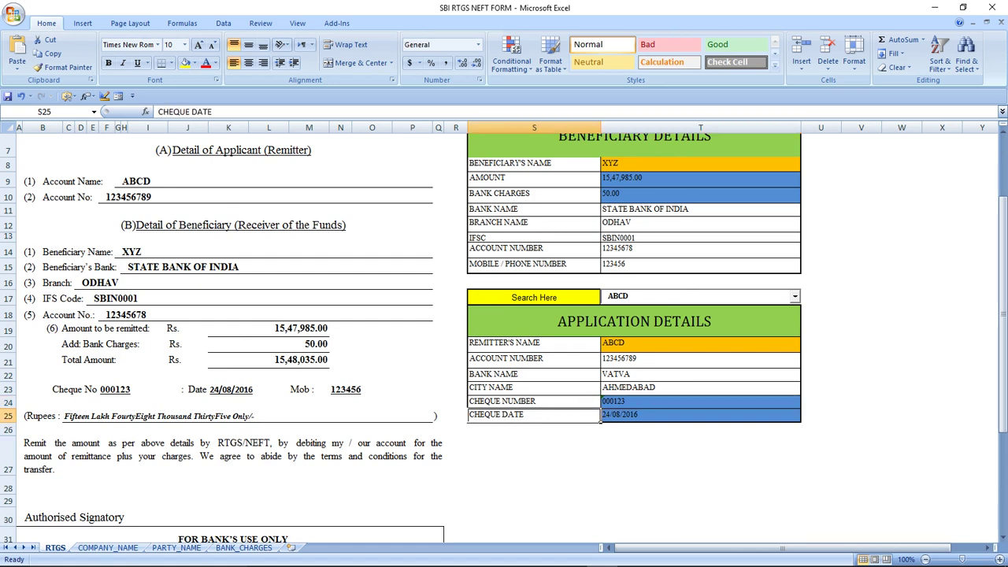
pyautogui.click(603, 417)
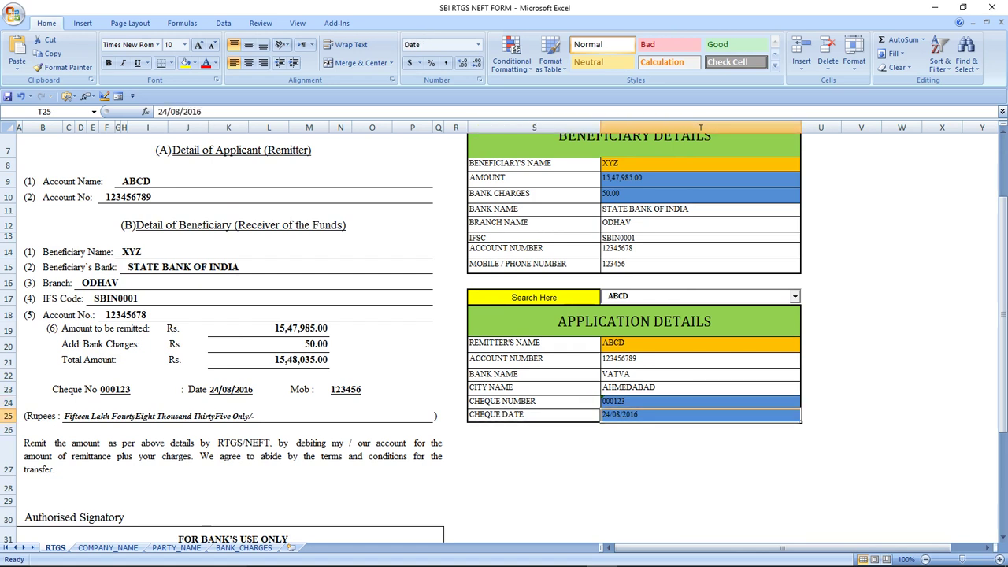
pyautogui.scroll(2, 603, 417)
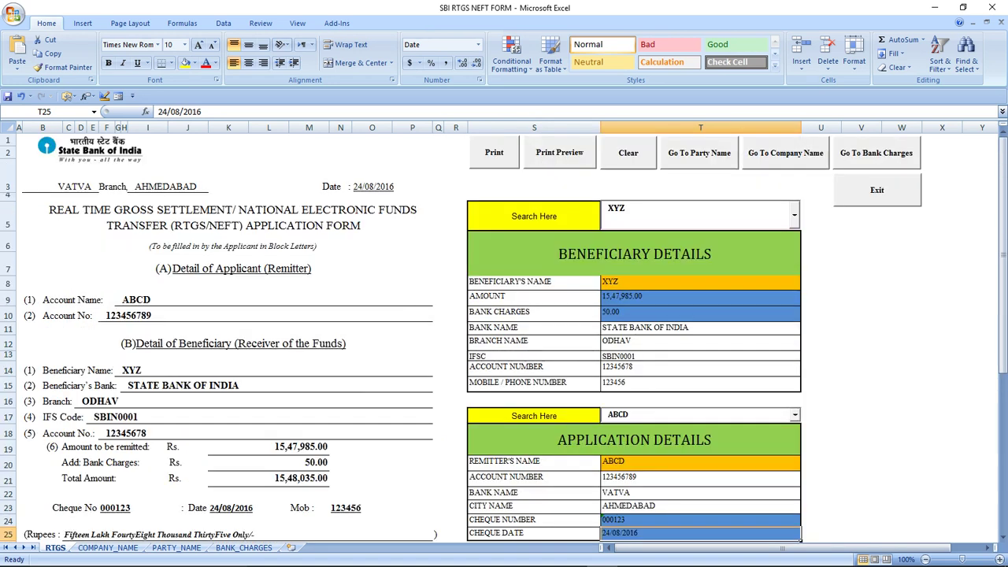
pyautogui.click(559, 152)
# Zoom the print preview, scroll through the whole form, then close the preview
pyautogui.click(77, 51)
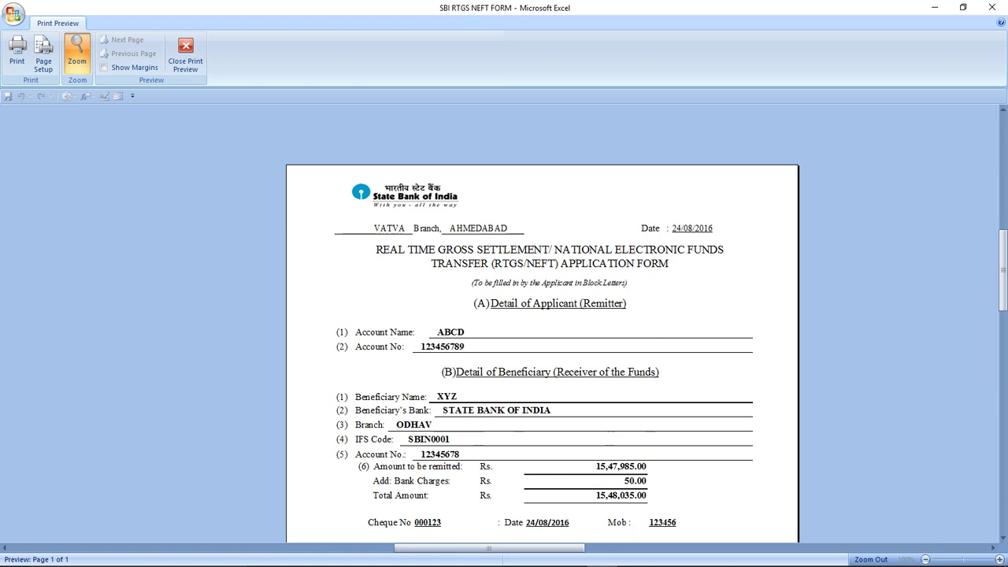
pyautogui.scroll(-2, 542, 323)
pyautogui.scroll(-2, 541, 323)
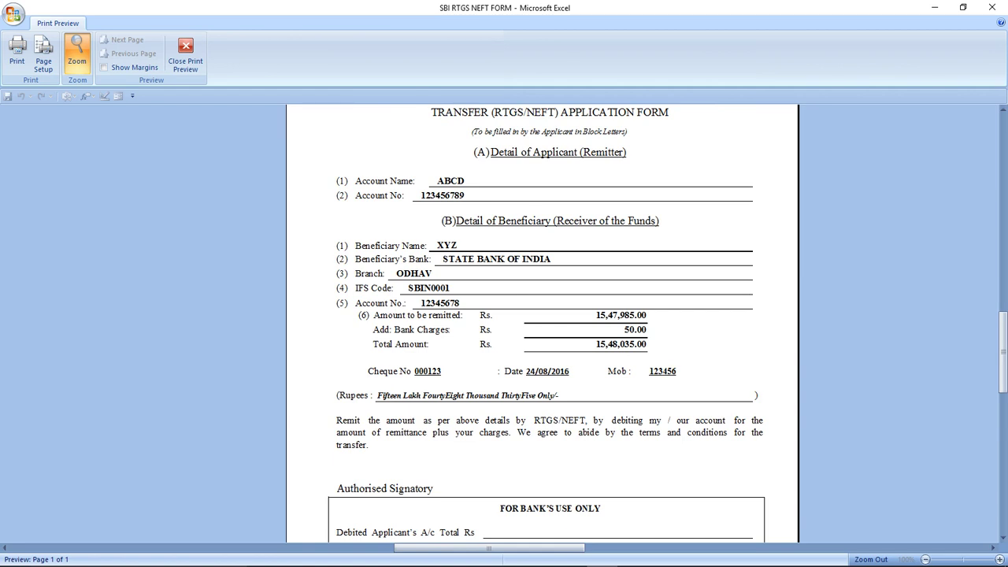
pyautogui.scroll(-3, 542, 323)
pyautogui.scroll(3, 542, 323)
pyautogui.click(185, 54)
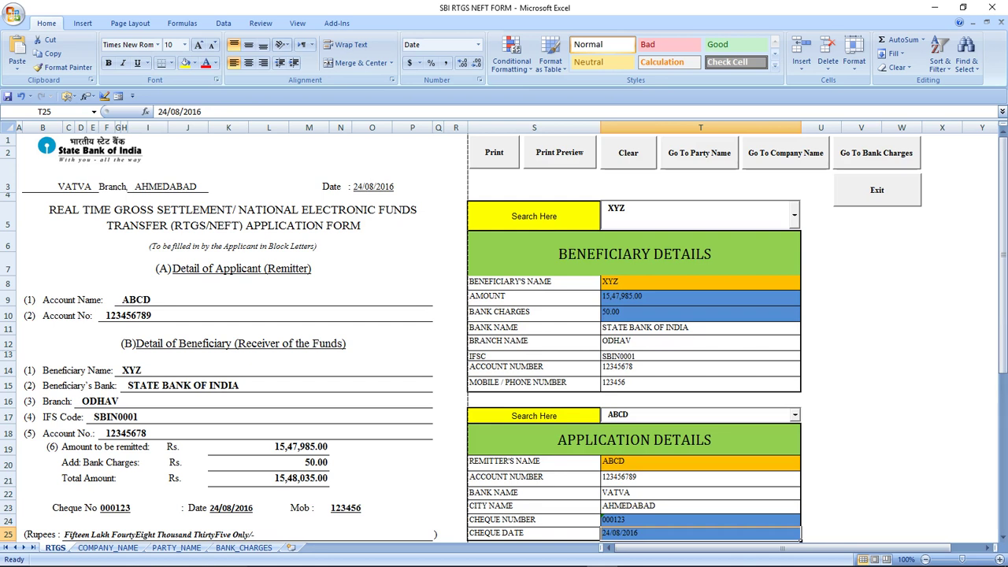
pyautogui.scroll(-2, 504, 330)
pyautogui.scroll(2, 504, 331)
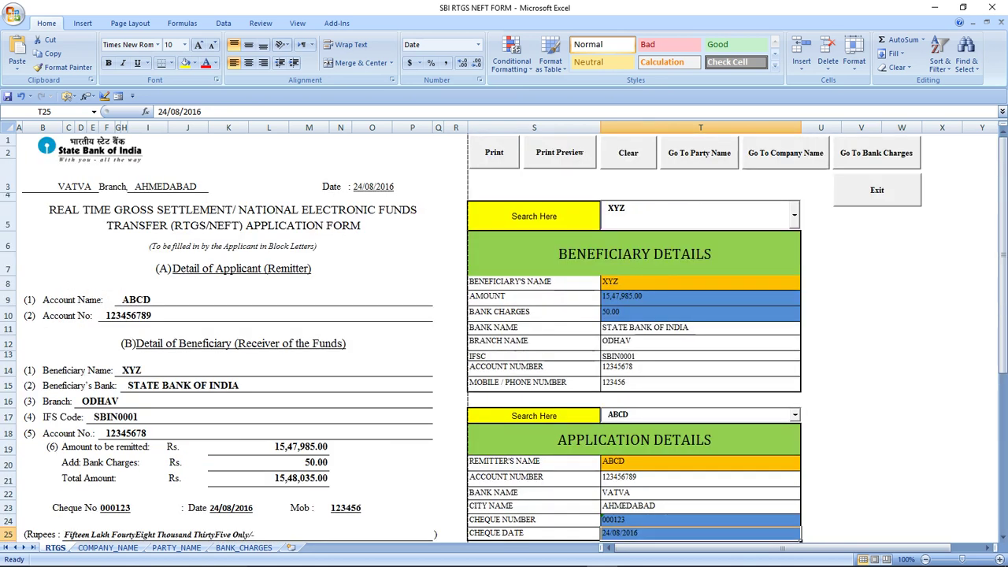
# Use the Clear button to empty the amount, charges, cheque number and date
pyautogui.click(627, 152)
pyautogui.scroll(-3, 504, 331)
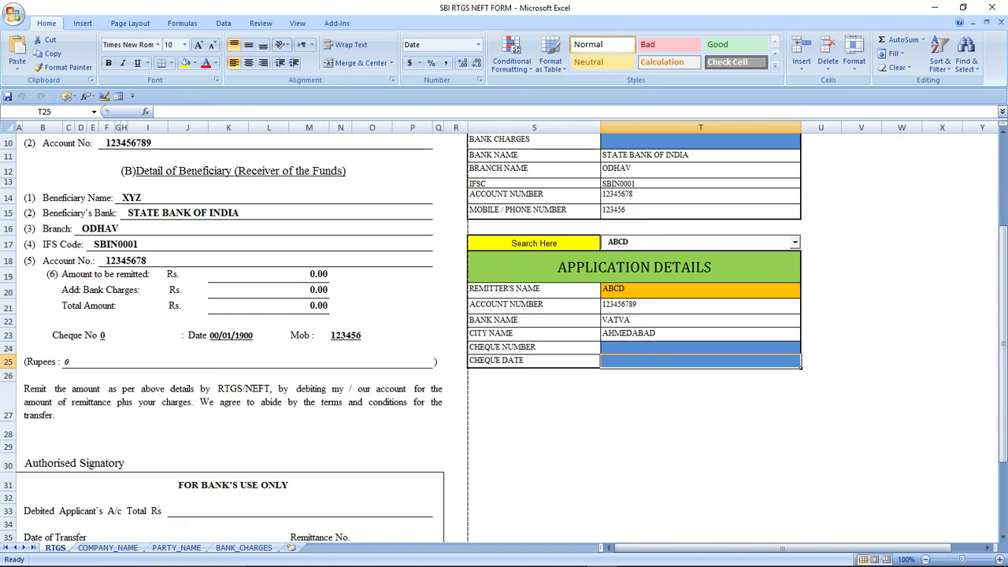
pyautogui.scroll(3, 504, 330)
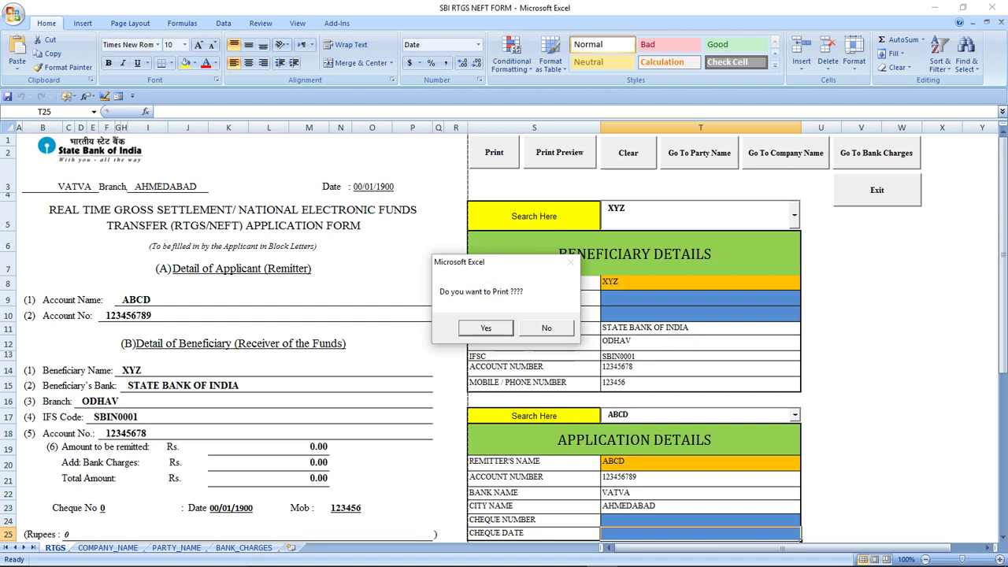
# Answer the print prompts, then cancel all documents in the printer queue and close it
pyautogui.press('n')
pyautogui.press('Return')
pyautogui.press('Return')
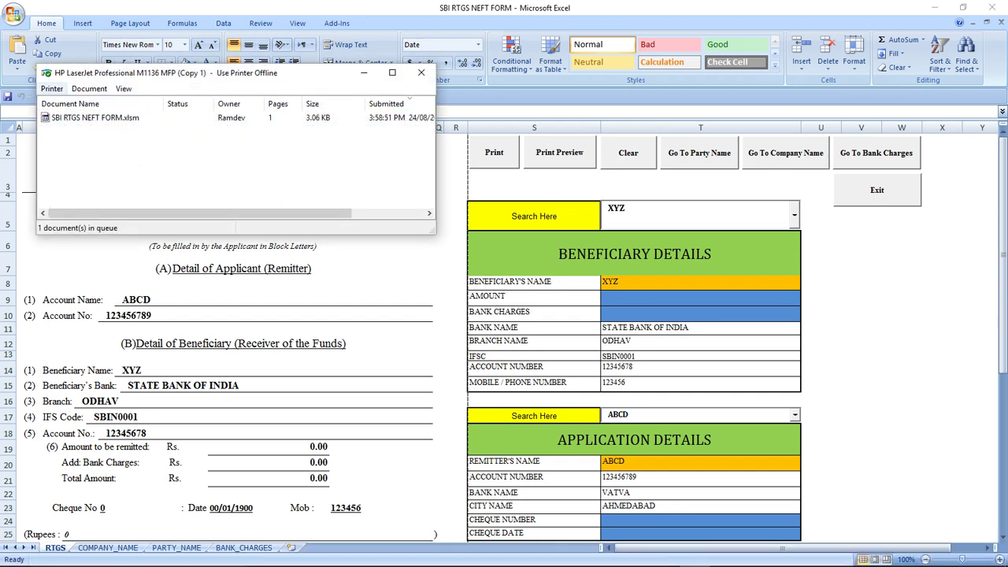
pyautogui.click(52, 88)
pyautogui.click(79, 181)
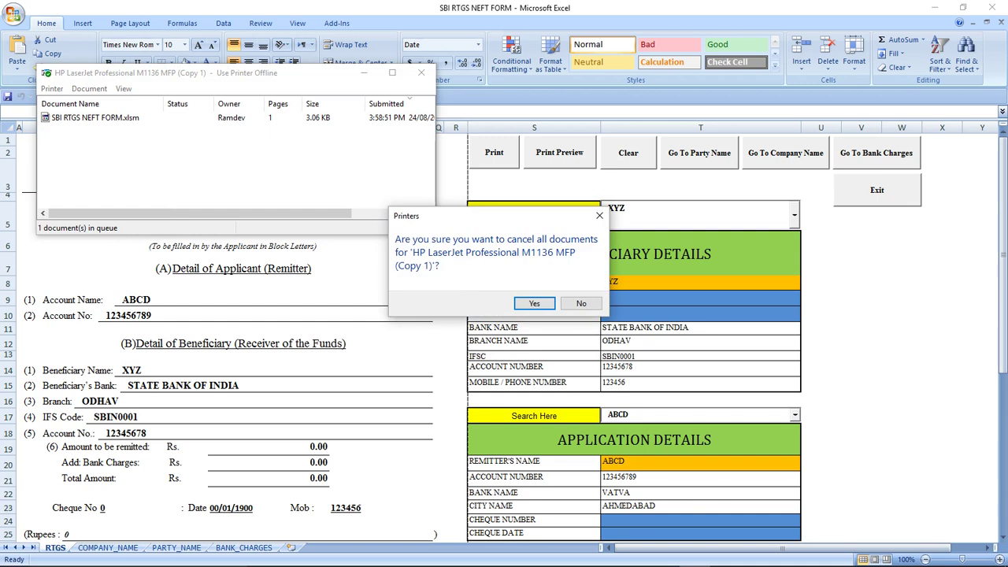
pyautogui.click(534, 304)
pyautogui.click(421, 73)
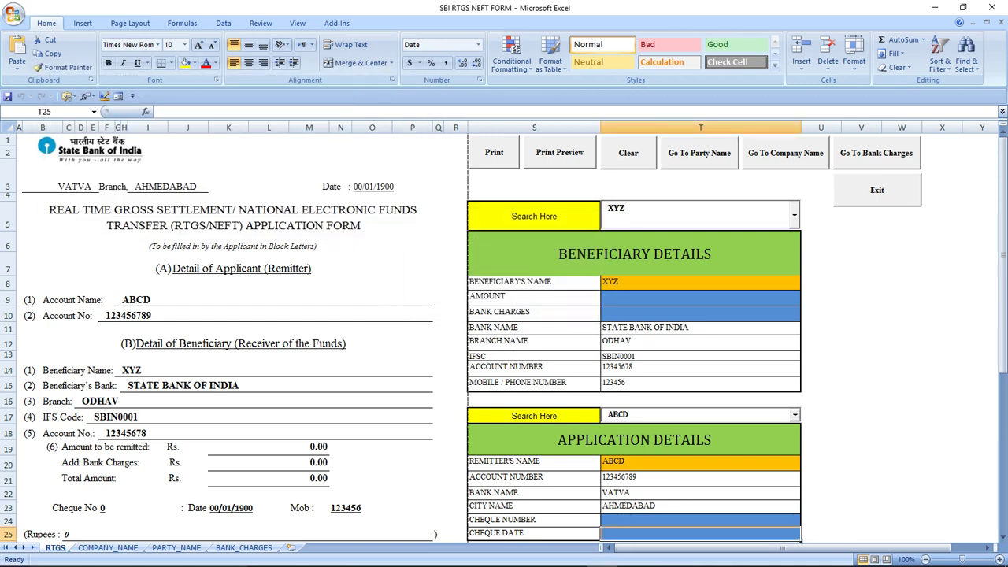
pyautogui.scroll(-4, 504, 330)
pyautogui.scroll(-3, 504, 331)
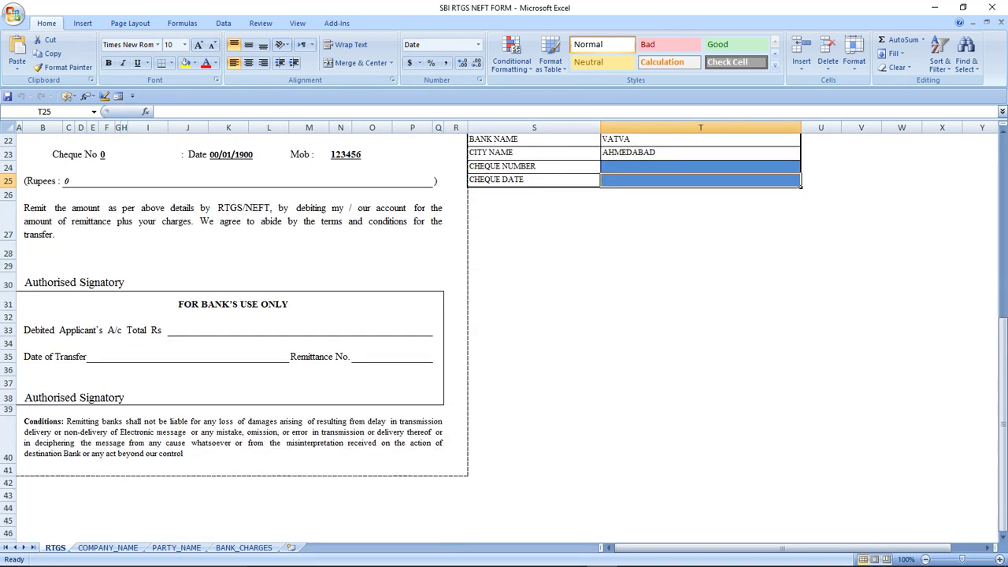
pyautogui.scroll(6, 504, 330)
pyautogui.scroll(1, 504, 331)
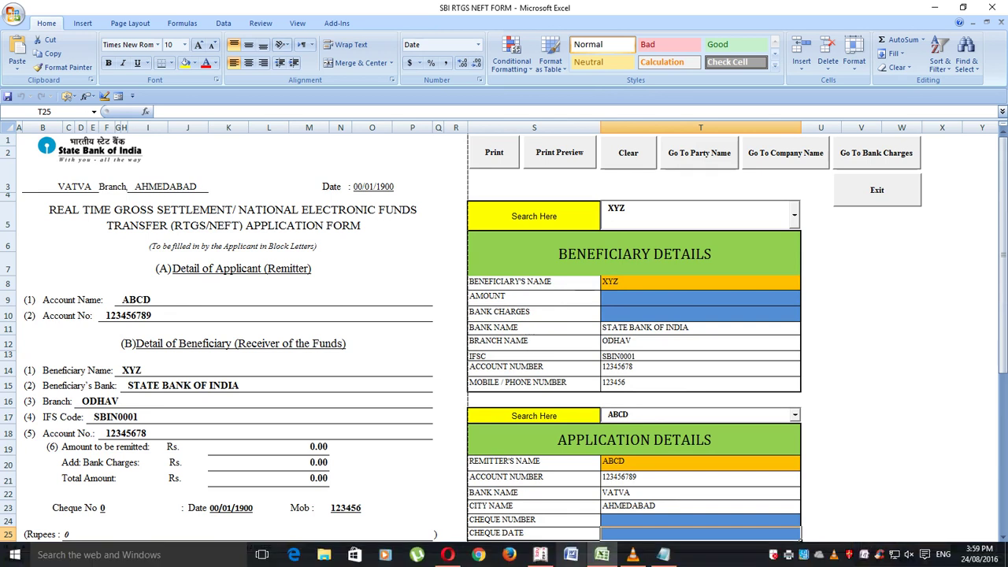
# In Notepad, add the line 'SO VERY ESAY FILL DETAILS ONE TIME AND PRINT'
pyautogui.click(663, 555)
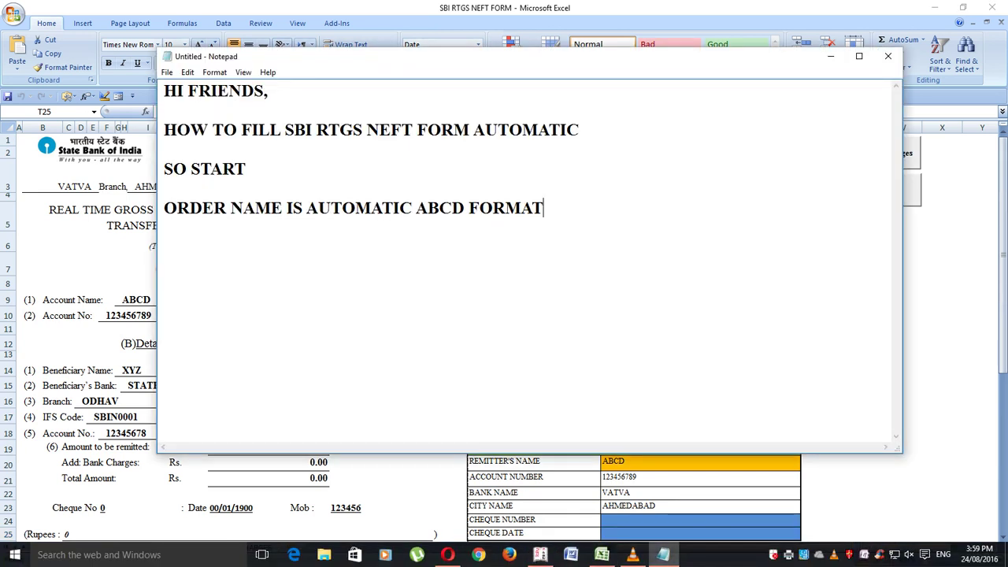
pyautogui.press('Return')
pyautogui.press('Return')
pyautogui.write('SO VERY ')
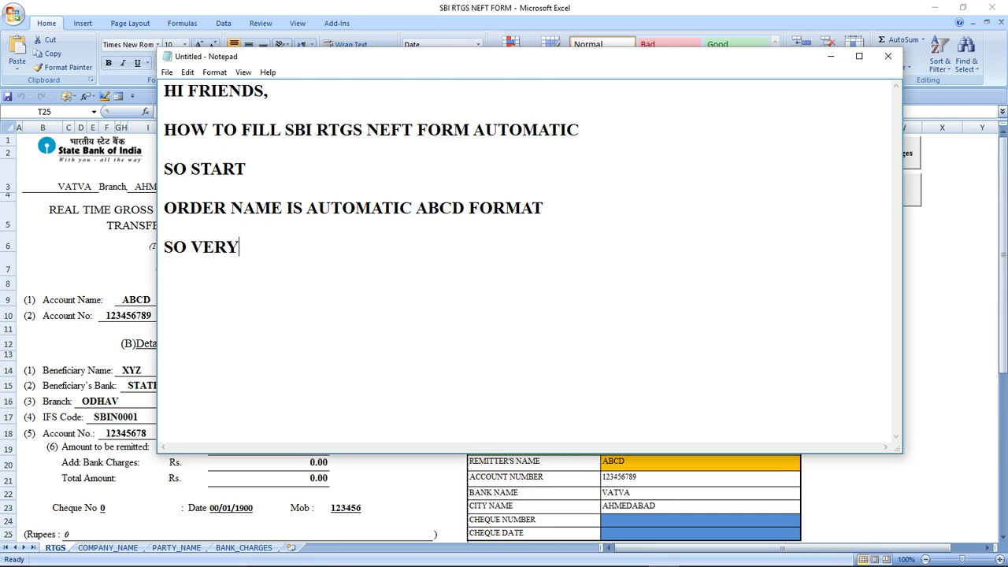
pyautogui.write('ESAY ')
pyautogui.write('FILL DETAILS')
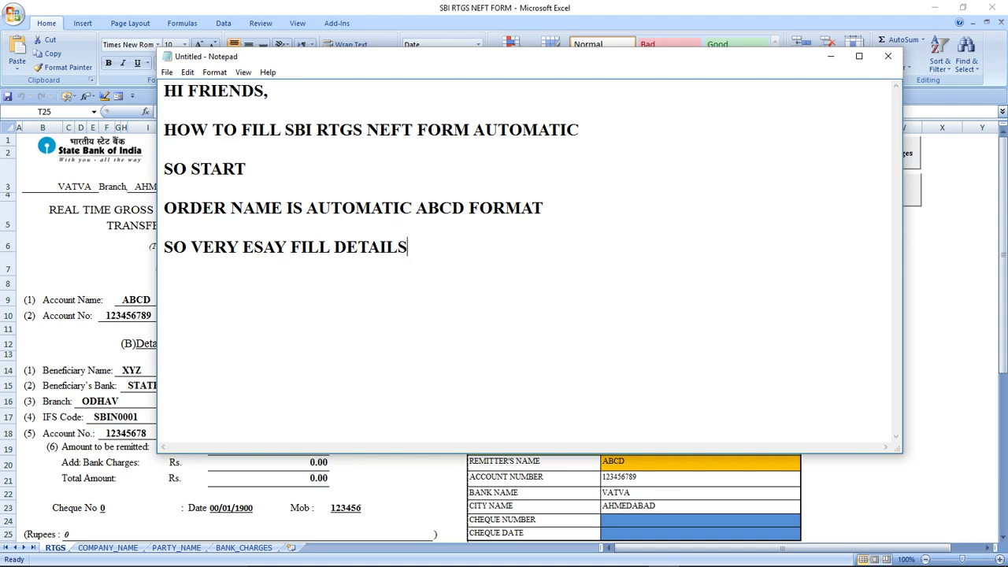
pyautogui.write(' ONE TIME')
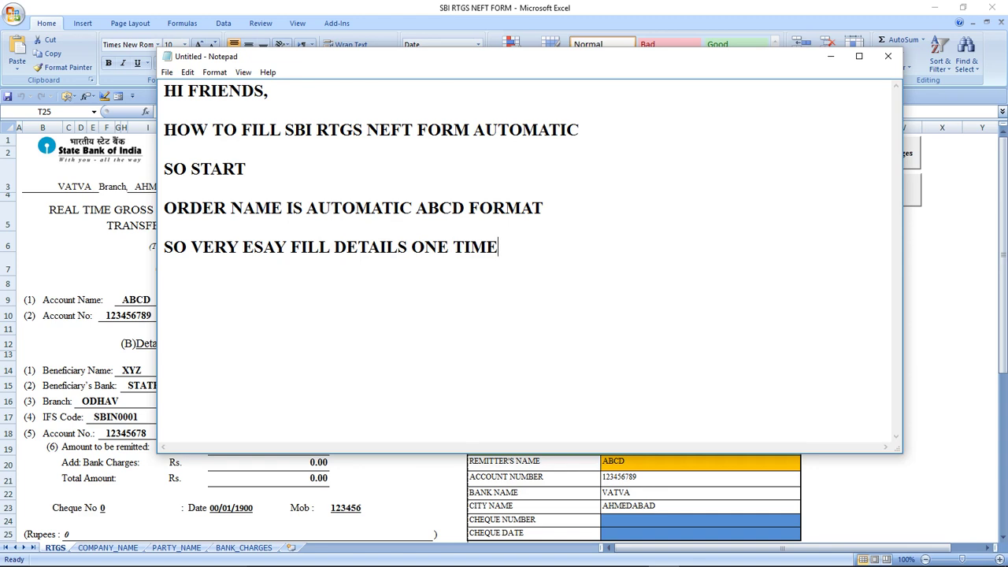
pyautogui.press('Return')
# Add a final line 'THANKS FRIENDS', fixing the typos, then switch to VLC media player
pyautogui.press('Return')
pyautogui.press('Return')
pyautogui.press('Up')
pyautogui.press('Up')
pyautogui.write('A')
pyautogui.write('PRINT')
pyautogui.press('Return')
pyautogui.press('Return')
pyautogui.write('THANSK')
pyautogui.press('BackSpace')
pyautogui.press('BackSpace')
pyautogui.press('BackSpace')
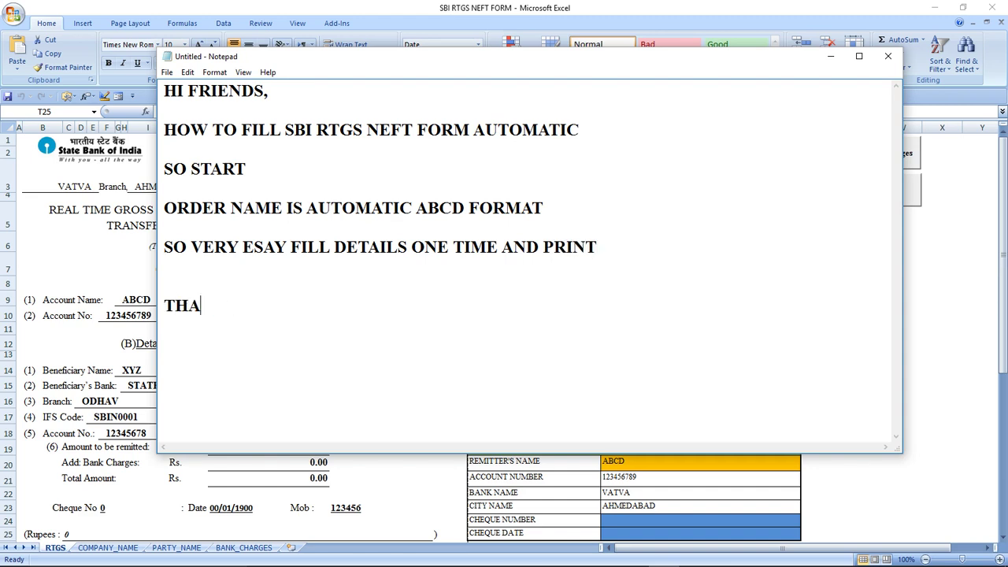
pyautogui.write('NKS')
pyautogui.write(' FRIED')
pyautogui.press('BackSpace')
pyautogui.write('NDS')
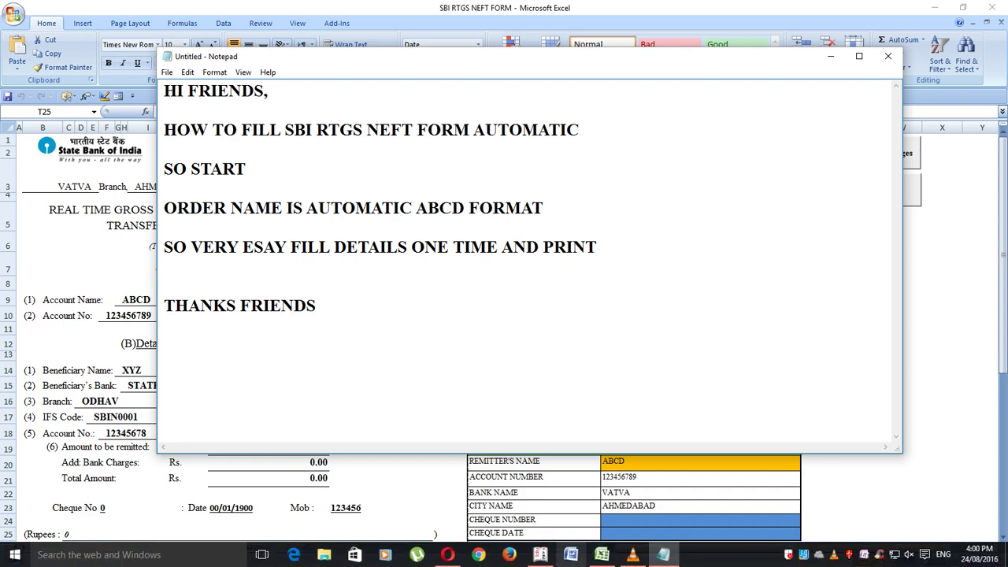
pyautogui.click(633, 555)
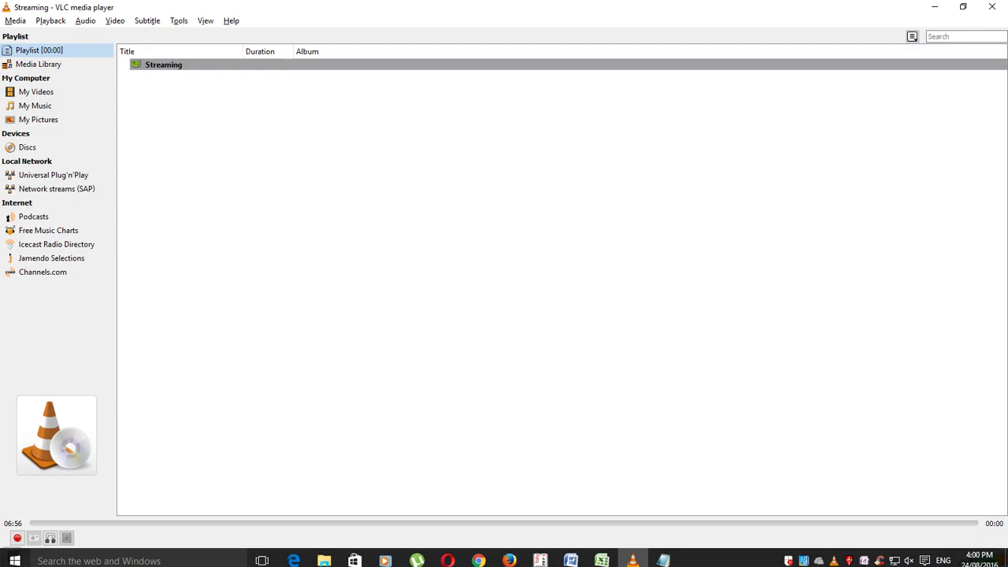